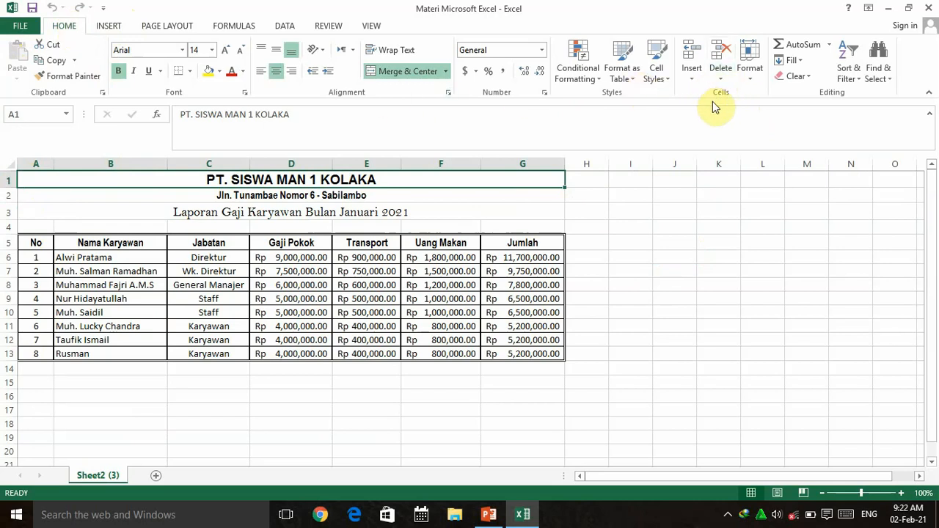
Set the height of row 1, holding the company title, to 25
left_click(755, 83)
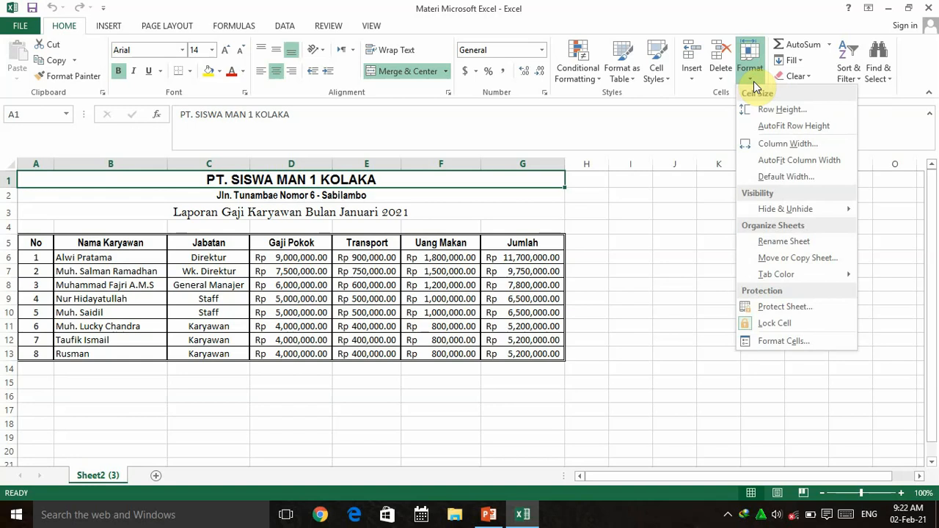
left_click(776, 116)
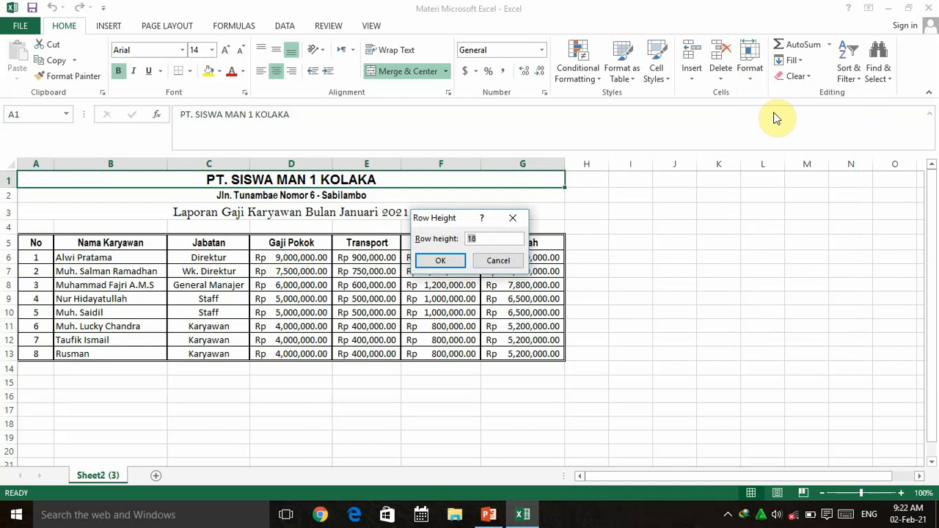
left_click(490, 238)
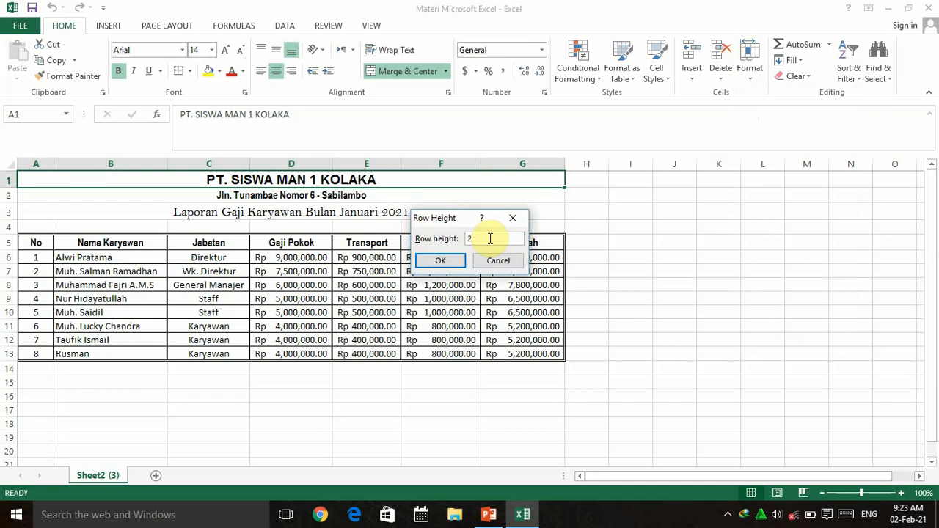
type("25")
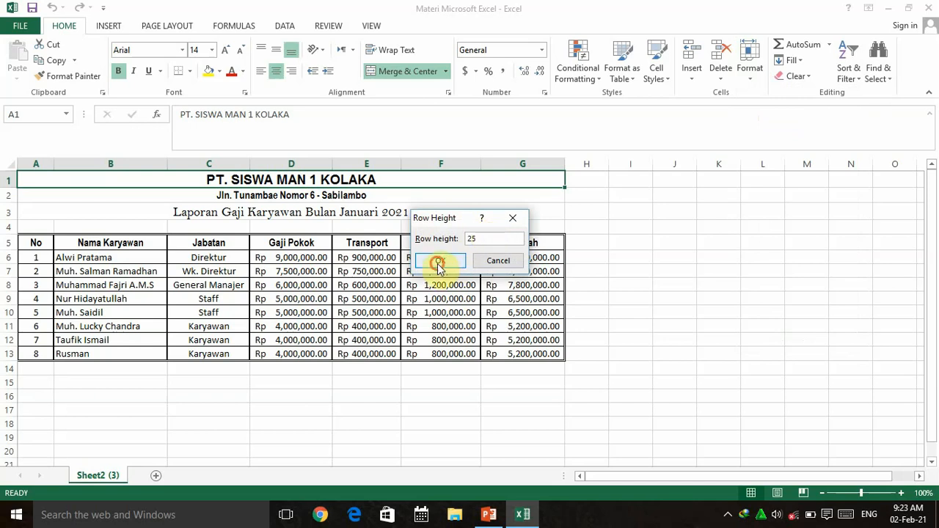
left_click(437, 263)
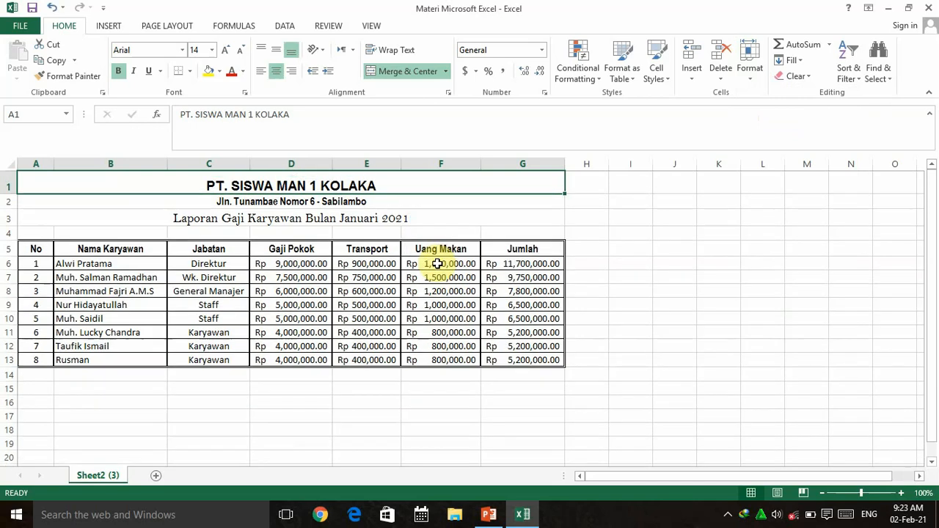
Set the height of the three heading rows, 1 to 3, to 35
left_click(145, 199)
left_click(143, 185)
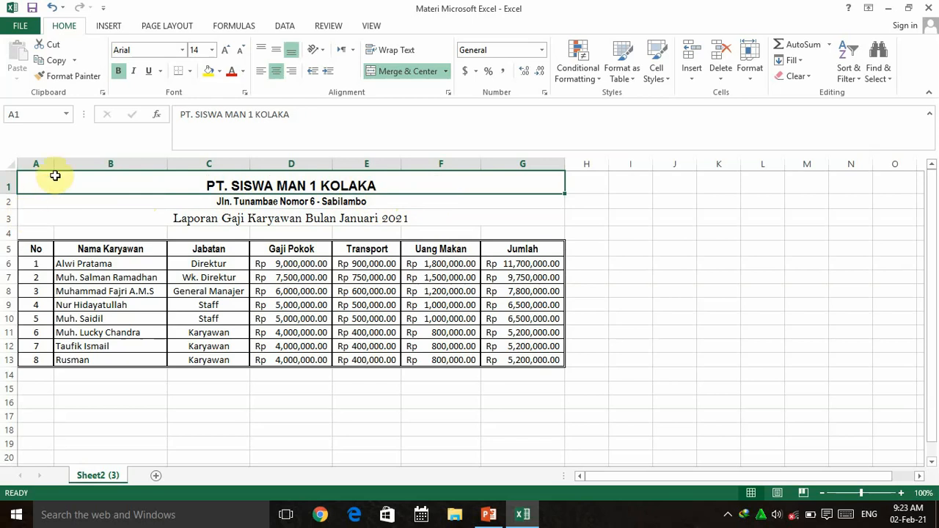
left_click_drag(55, 174, 42, 212)
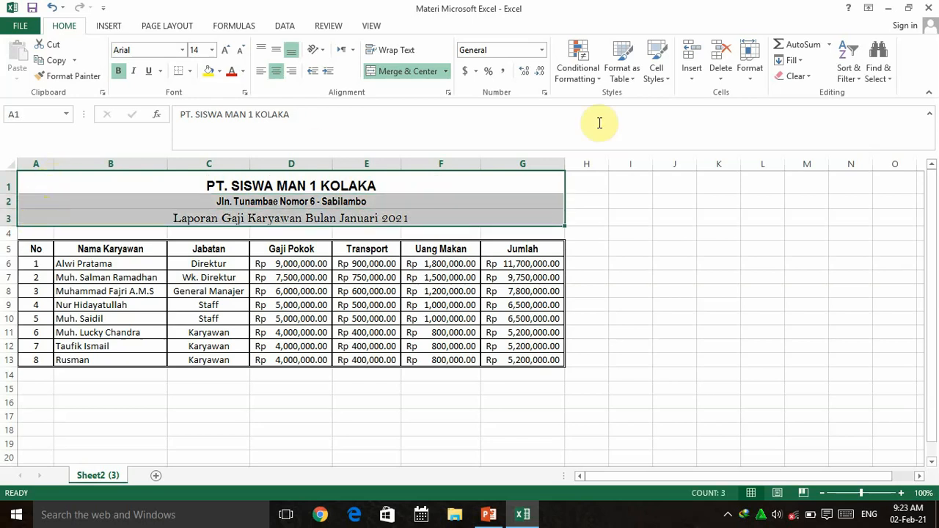
left_click(749, 81)
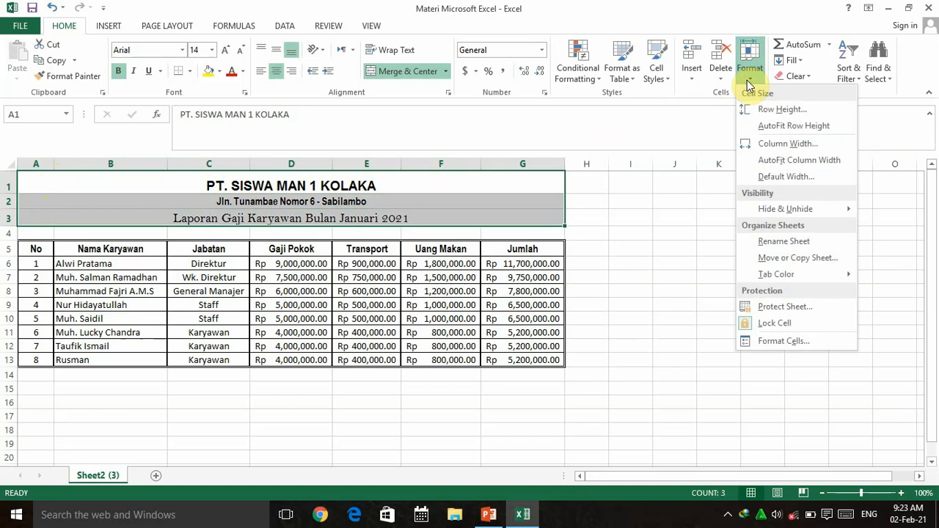
left_click(783, 110)
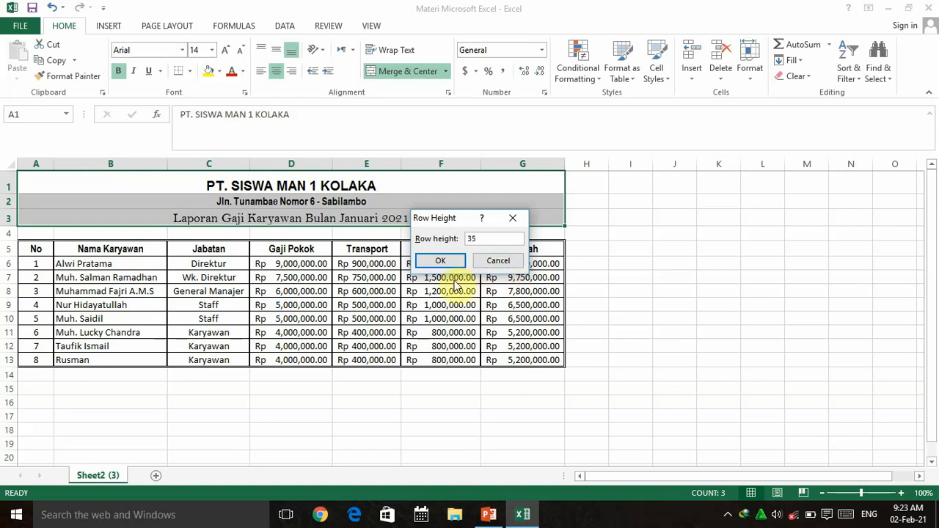
left_click(441, 260)
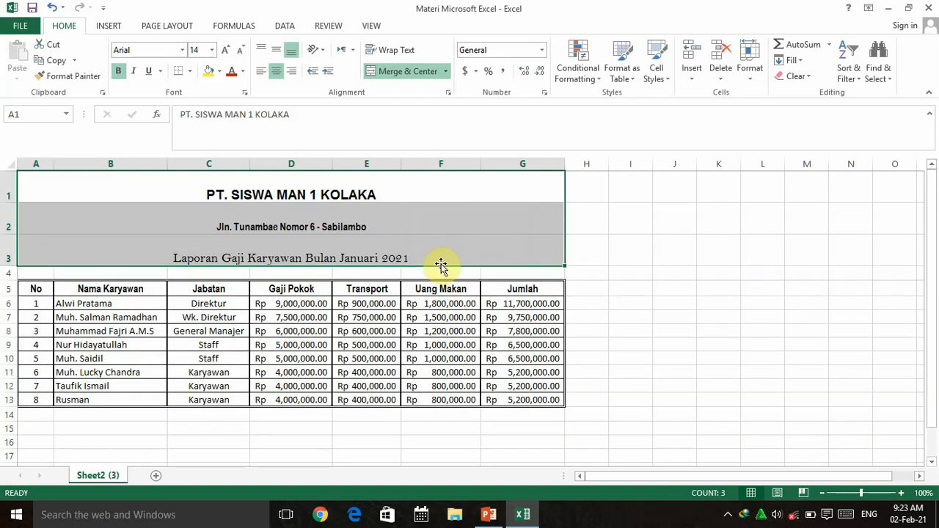
left_click(655, 272)
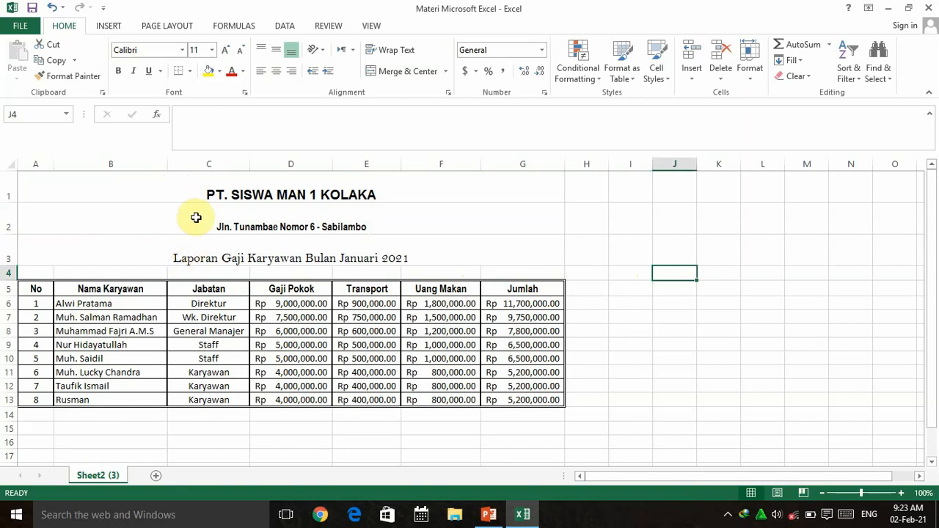
Undo the last height change on the three heading rows and deselect them
key("ctrl+z")
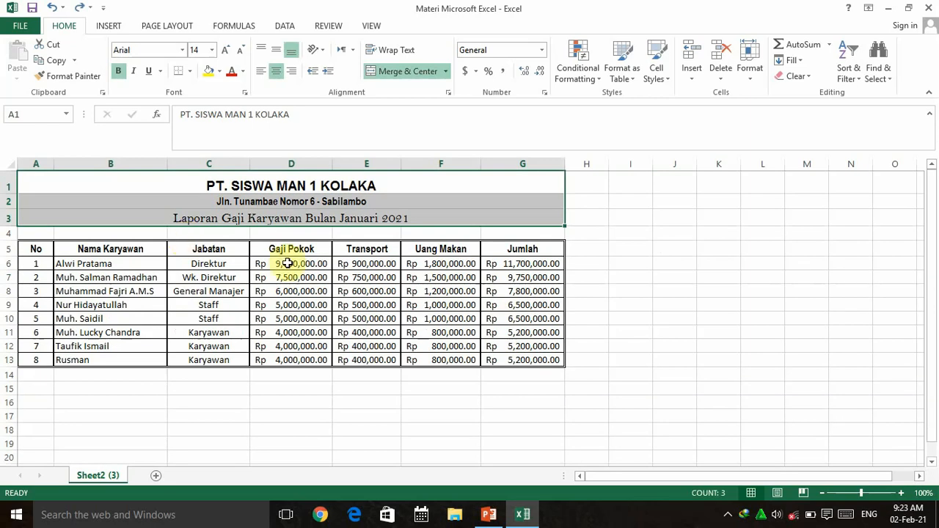
left_click(623, 235)
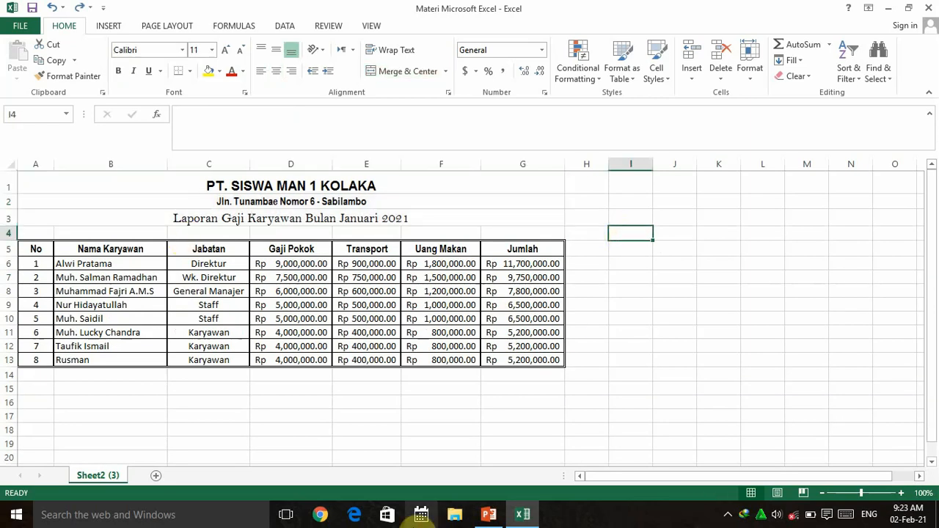
Switch to PowerPoint to review the "Pengaturan Kolom dan Baris" slide, and return to the Excel workbook
left_click(512, 519)
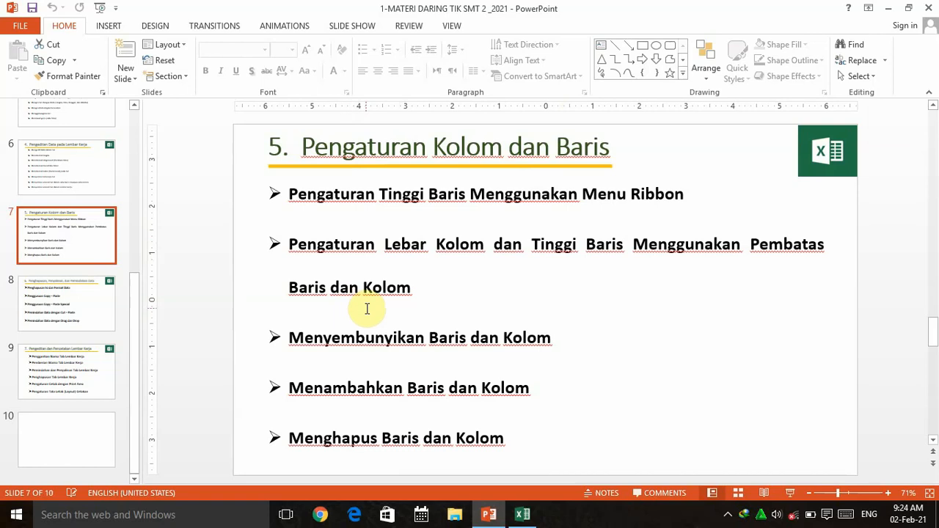
left_click(522, 514)
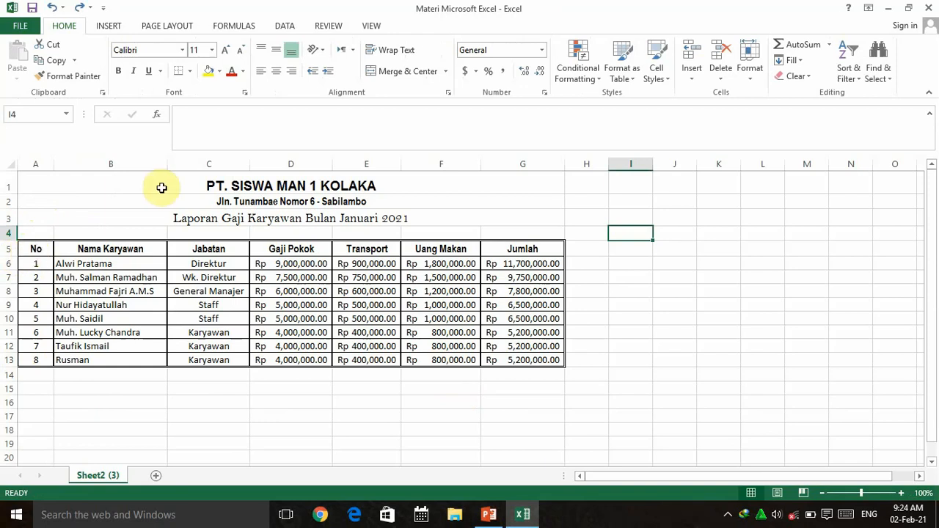
Set the width of the No column (cells A5:A13) to 15
left_click_drag(35, 250, 8, 359)
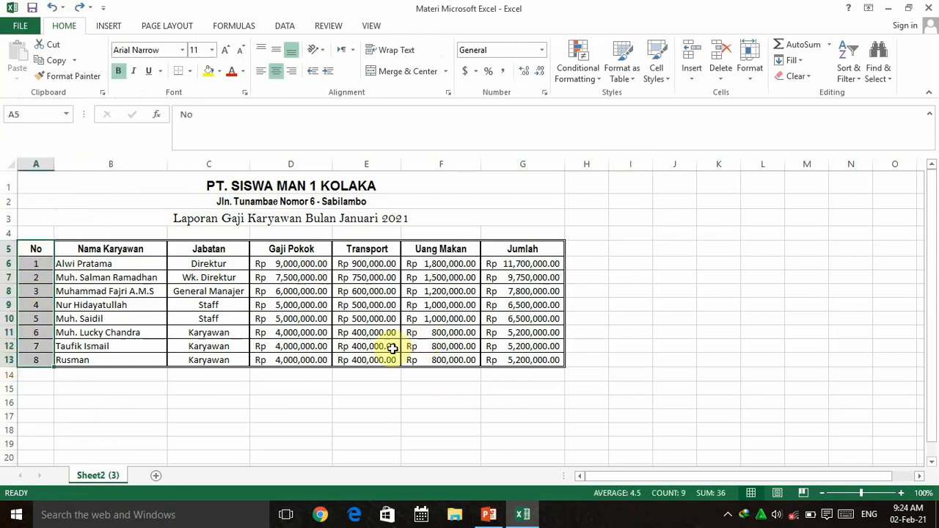
left_click(750, 73)
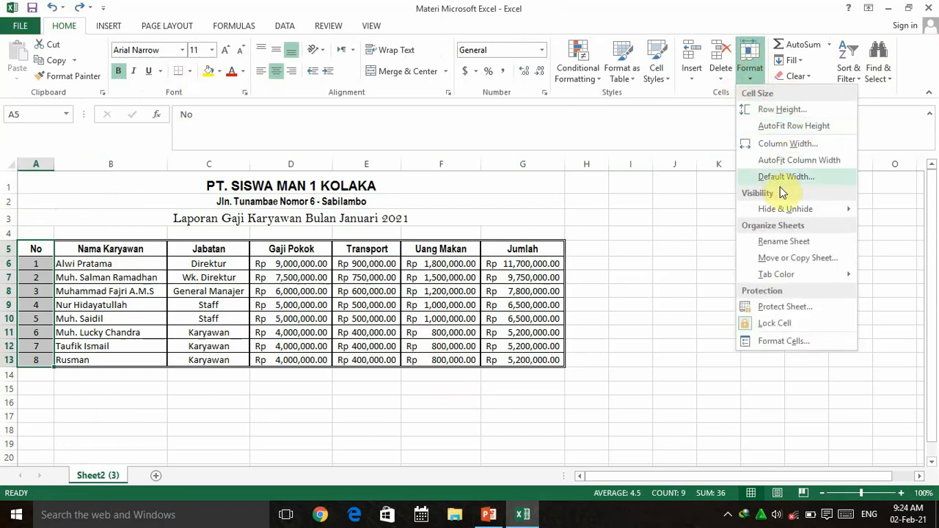
left_click(782, 144)
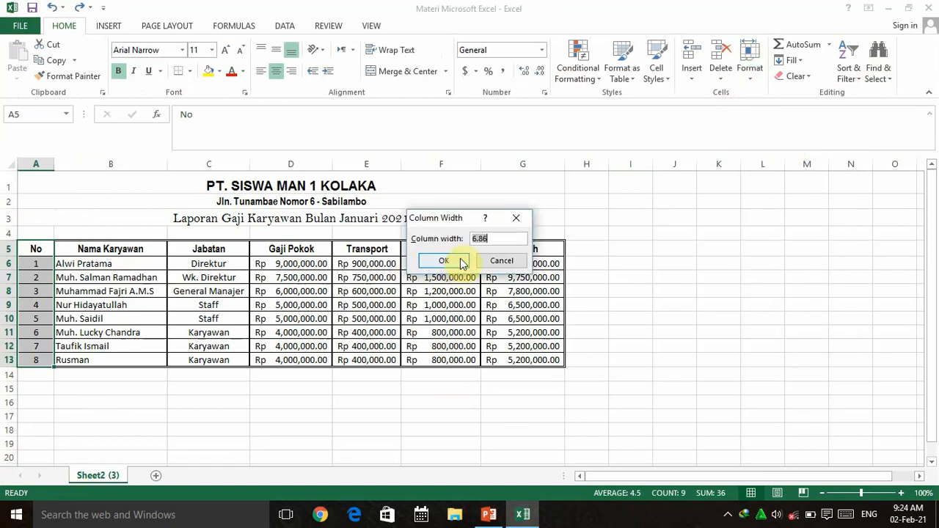
left_click(493, 237)
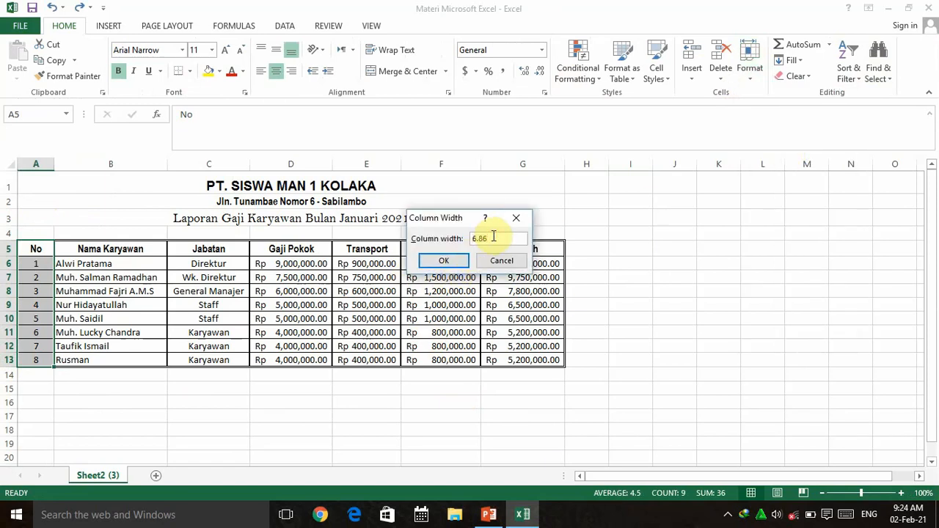
key("BackSpace")
key("BackSpace")
type("15")
left_click(443, 261)
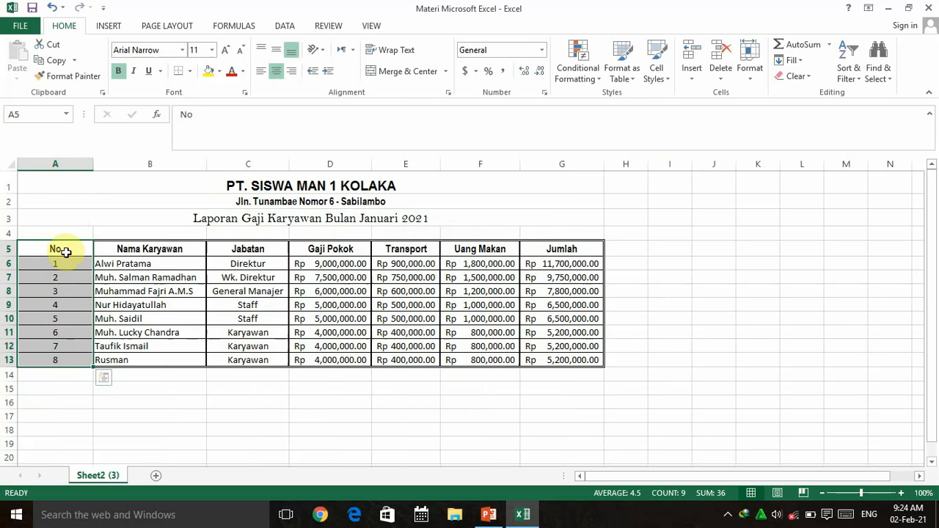
Set the width of the Nama Karyawan column (cells B5:B13) to 26
left_click(137, 249)
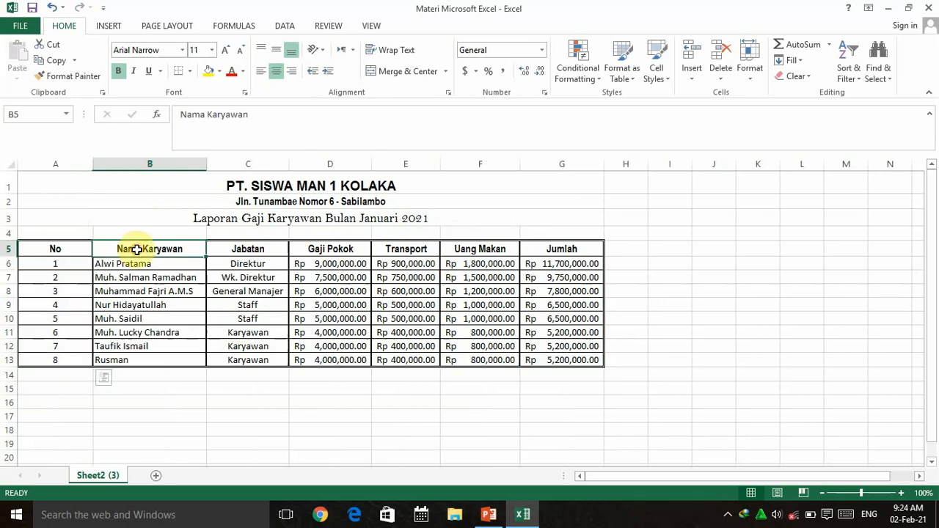
left_click_drag(137, 249, 119, 356)
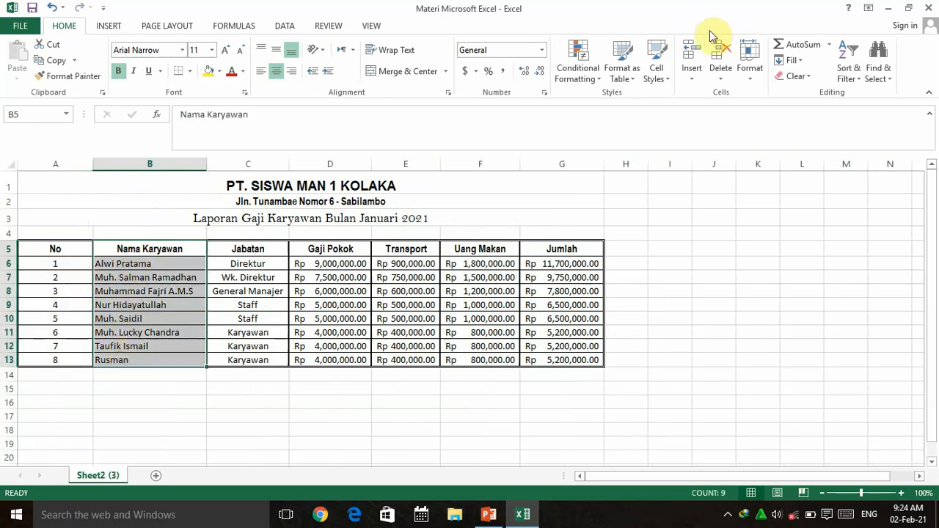
left_click(747, 70)
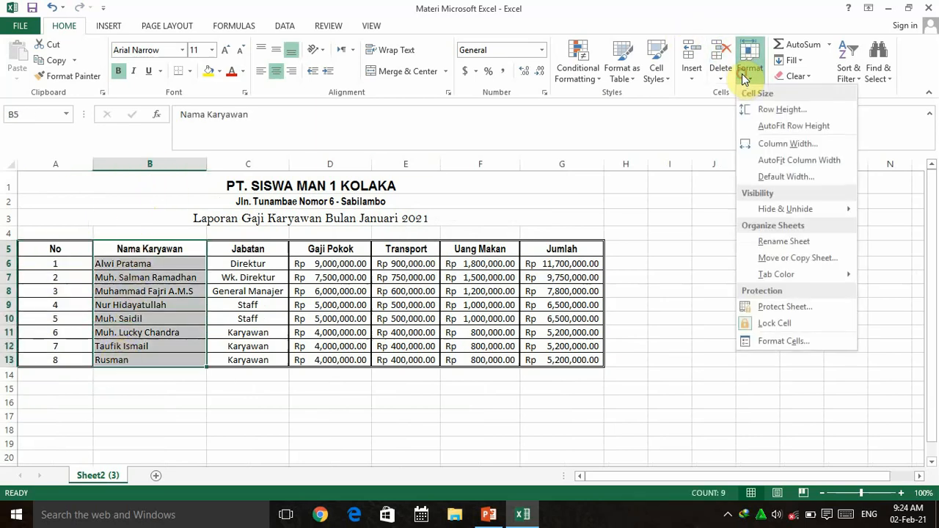
left_click(779, 143)
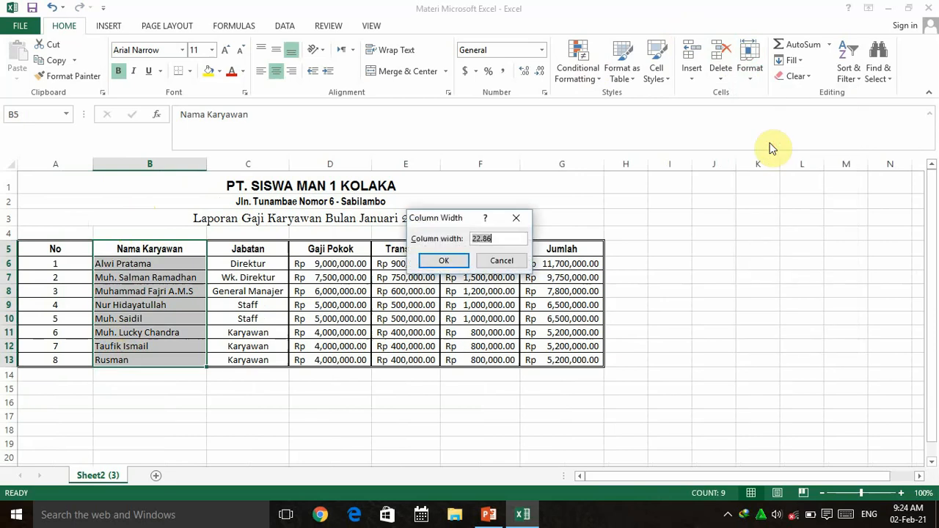
left_click(501, 240)
key("BackSpace")
key("BackSpace")
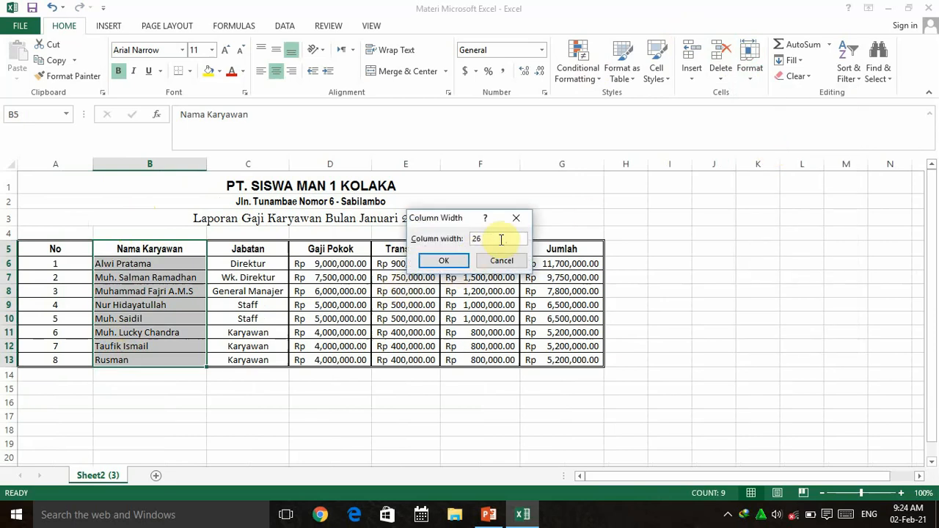
type("6")
left_click(442, 261)
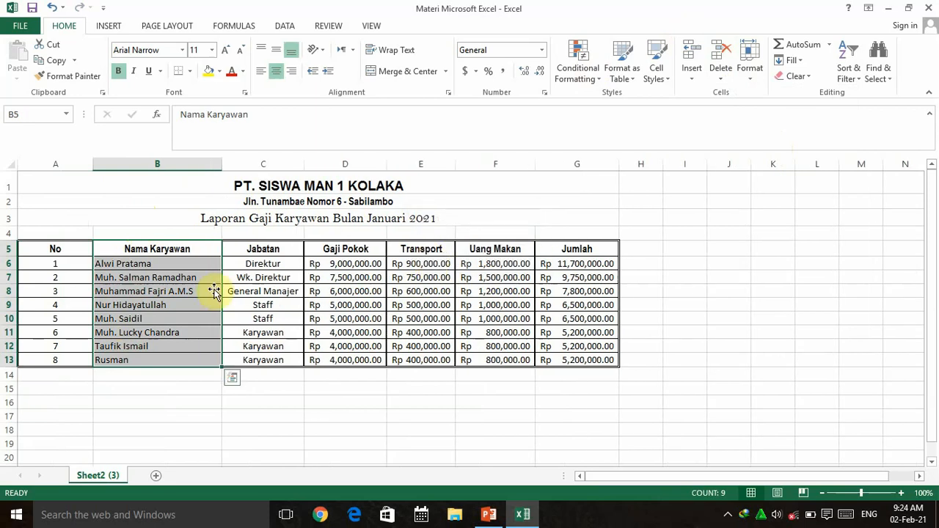
left_click(683, 254)
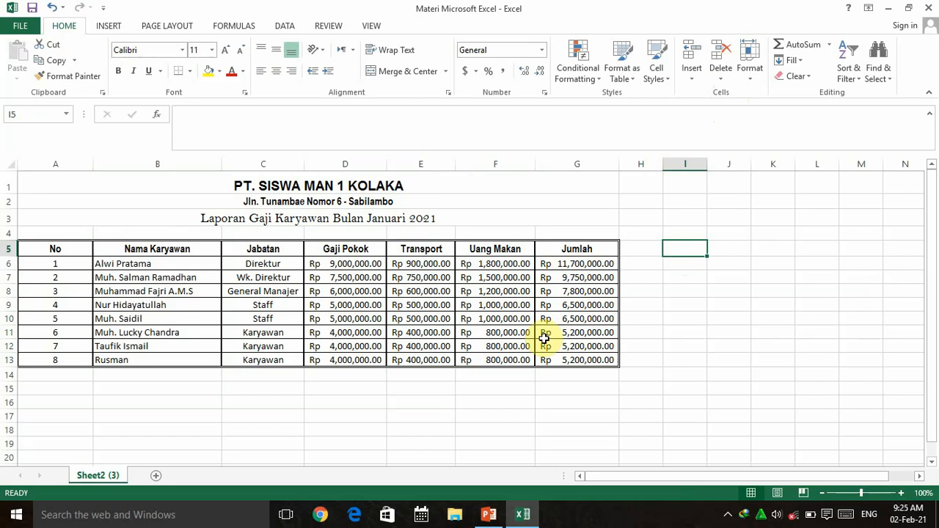
Undo the column width changes and the row 1 height change, restoring the original table layout
key("ctrl+z")
key("ctrl+z")
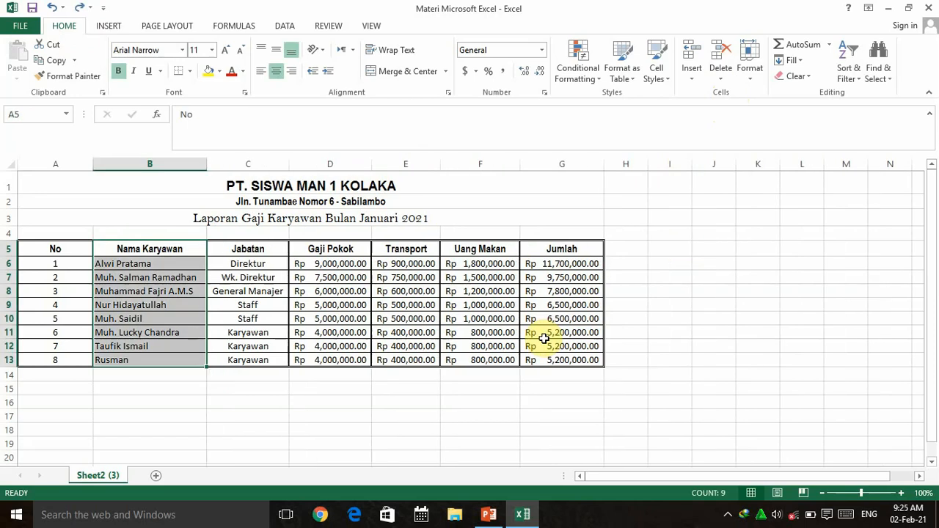
key("ctrl+z")
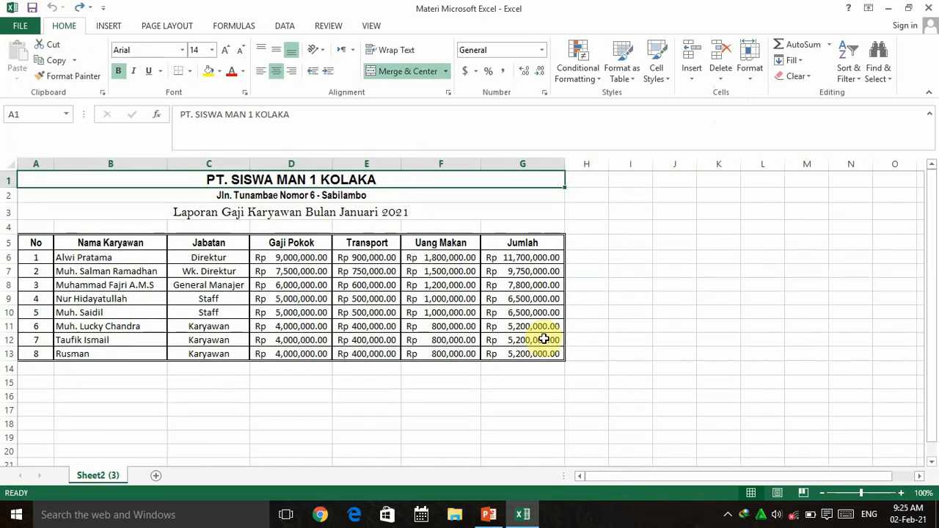
left_click(369, 327)
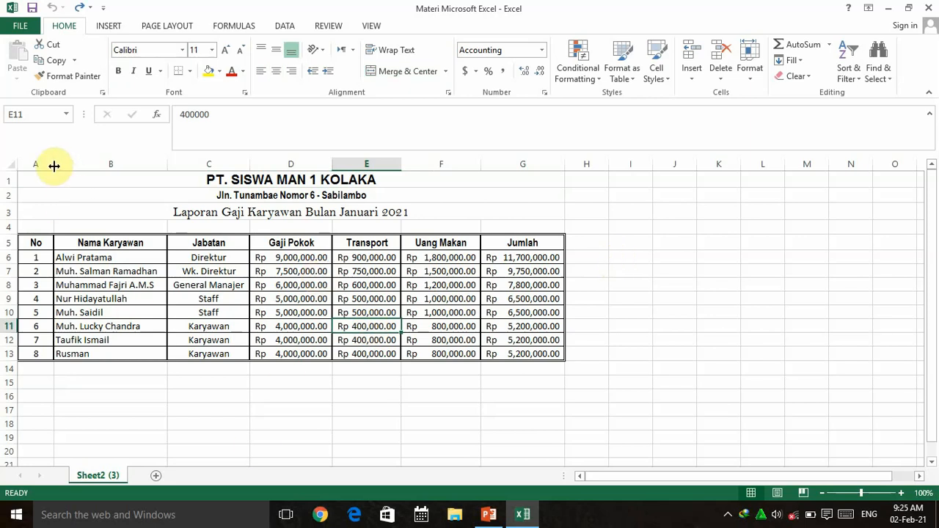
Make heading rows 1, 2 and 3 taller by adjusting their row boundaries directly on the sheet
mouse_move(53, 166)
left_mouse_down()
mouse_move(132, 159)
mouse_move(52, 168)
left_mouse_up()
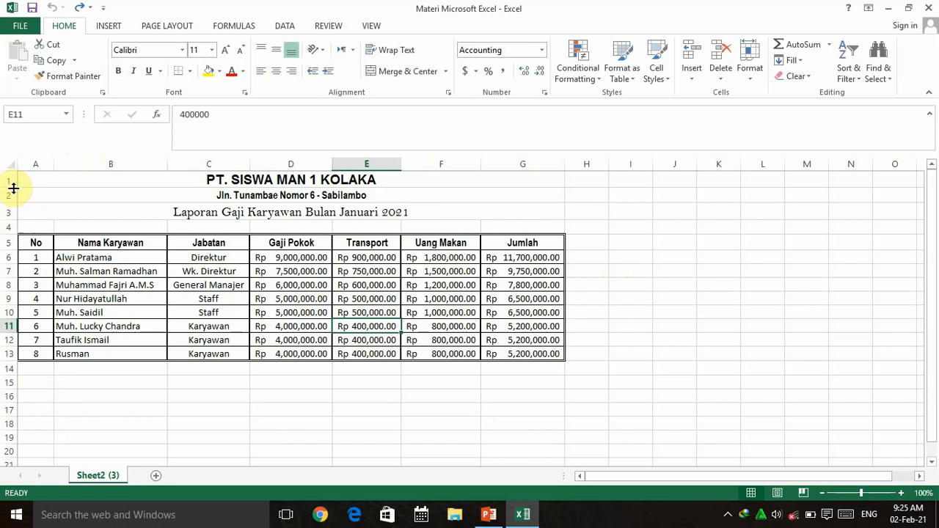
left_click_drag(13, 188, 19, 221)
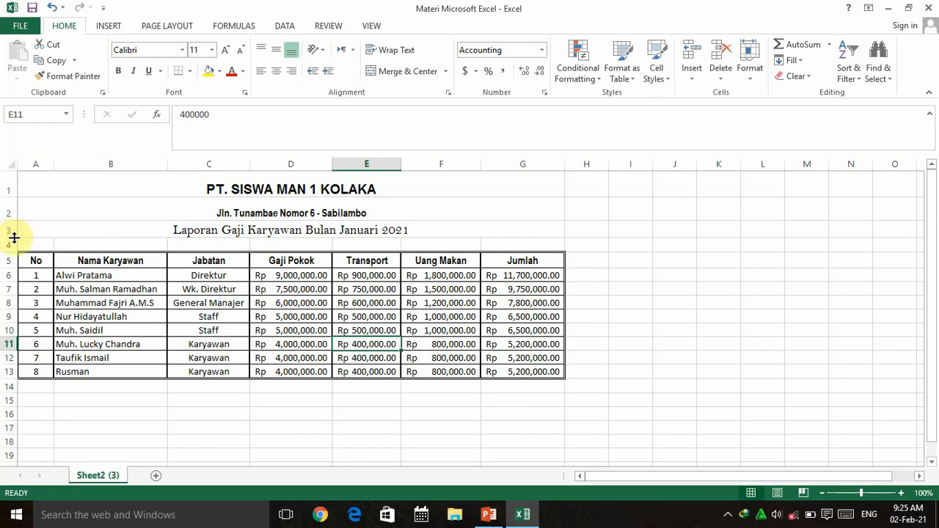
left_click_drag(14, 237, 14, 245)
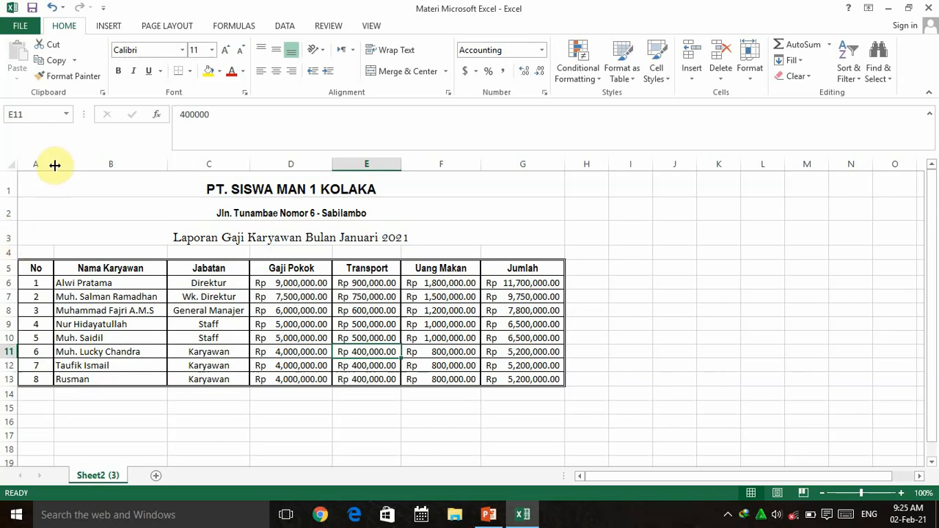
Widen the No, Nama Karyawan and Jabatan columns by adjusting their column boundaries directly on the sheet
left_click_drag(54, 165, 64, 166)
left_click_drag(176, 168, 199, 168)
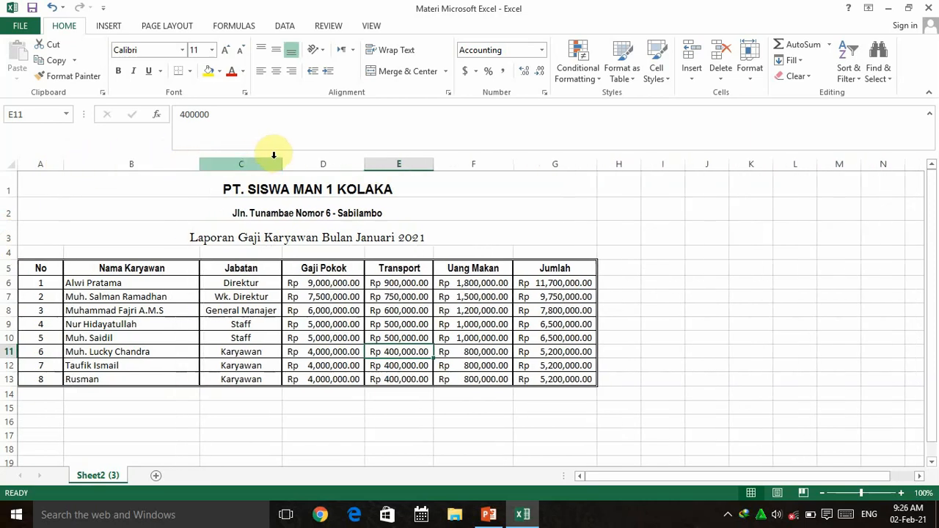
left_click_drag(282, 165, 305, 163)
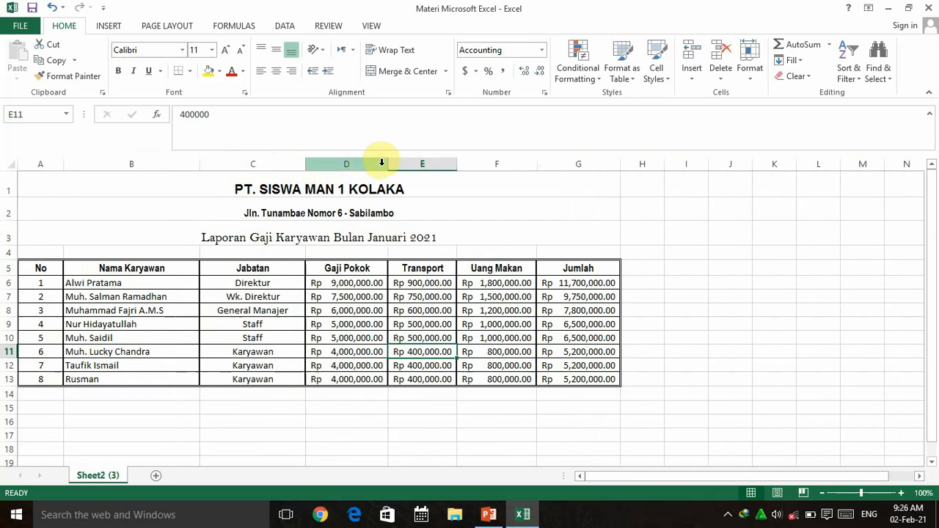
Widen the Gaji Pokok, Transport, Uang Makan and Jumlah columns and make row 14 slightly taller by adjusting their boundaries directly on the sheet
left_click_drag(388, 164, 406, 164)
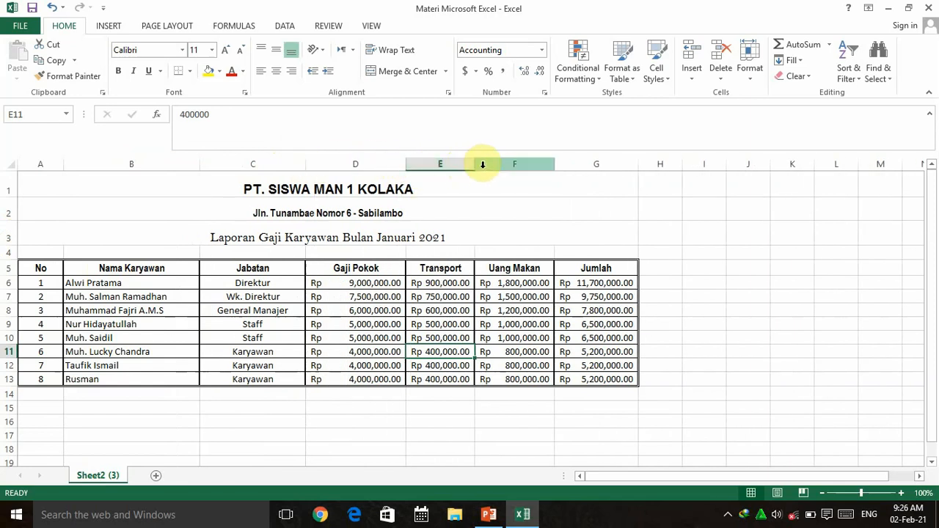
left_click_drag(475, 166, 496, 170)
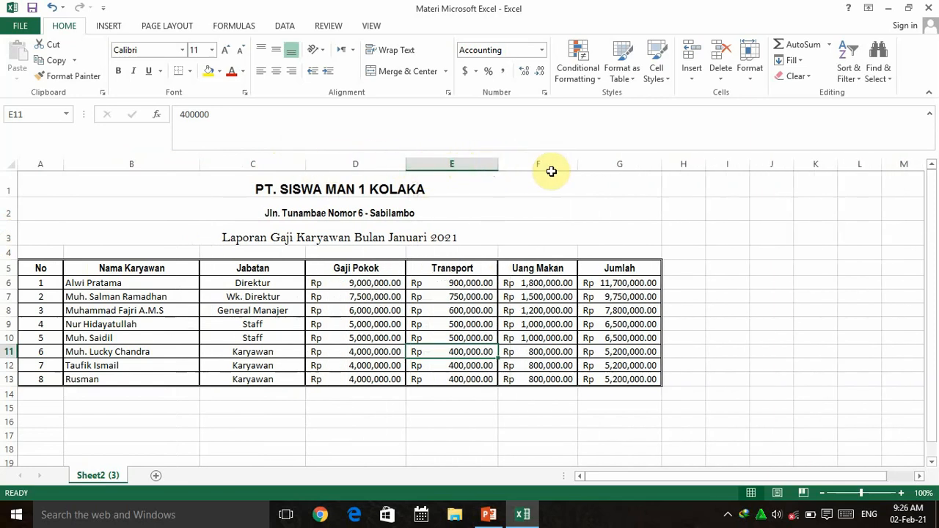
left_click_drag(578, 168, 592, 169)
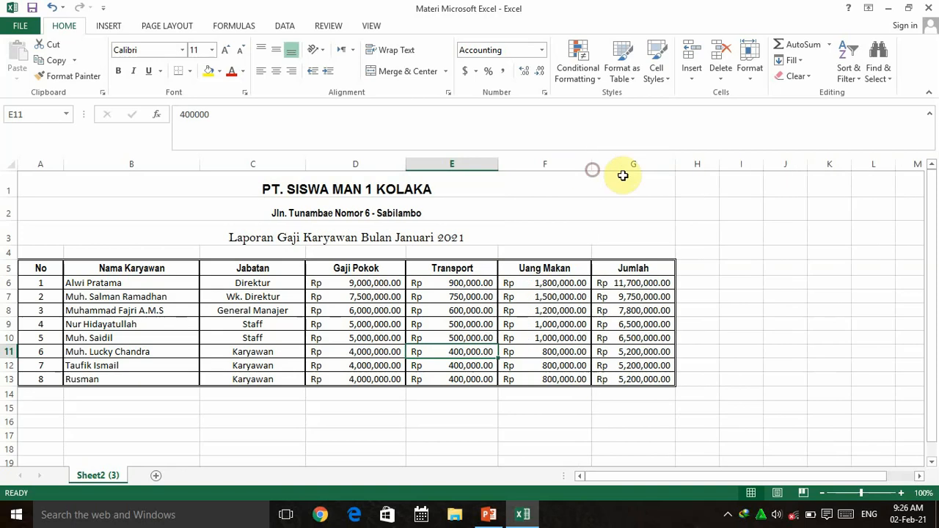
left_click_drag(676, 166, 693, 172)
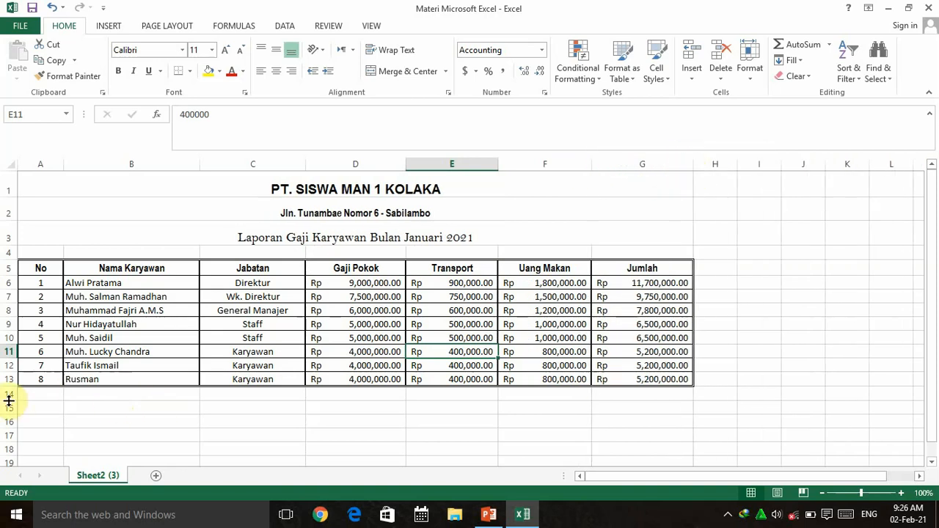
left_click_drag(8, 400, 8, 402)
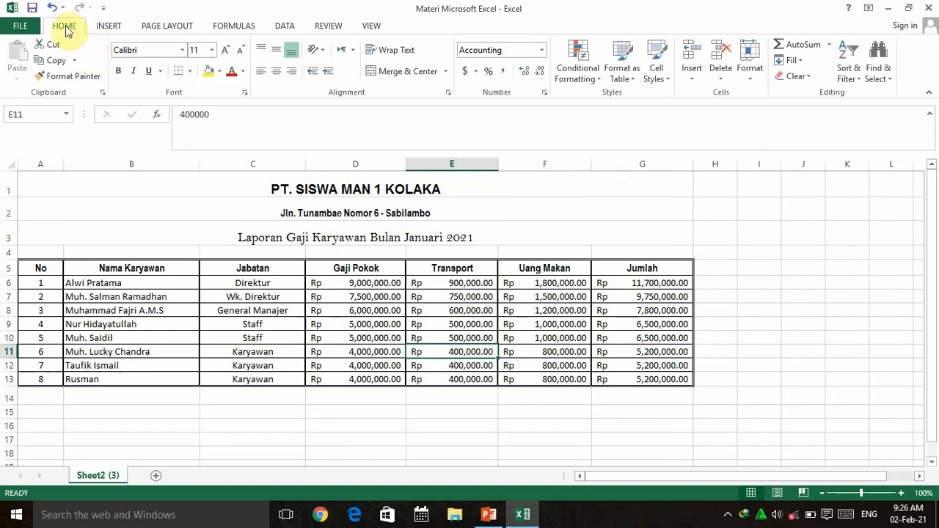
left_click(748, 79)
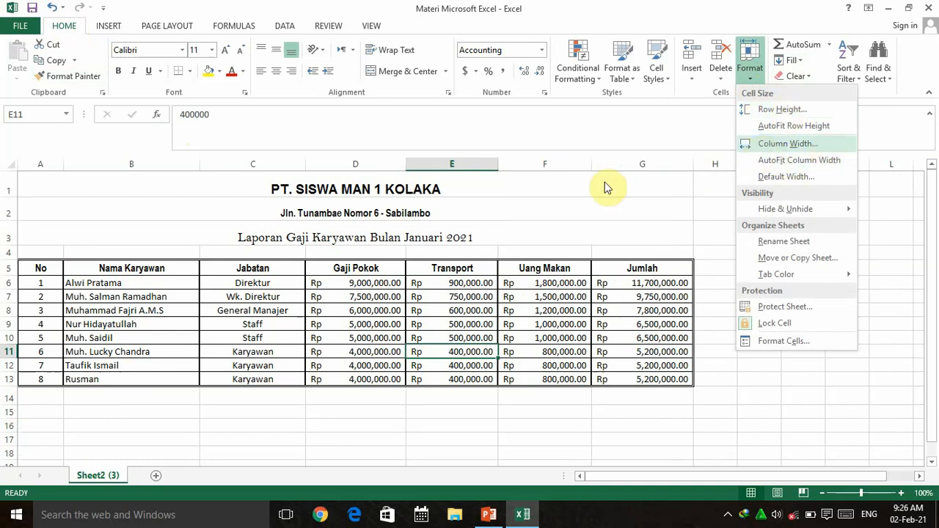
left_click(101, 231)
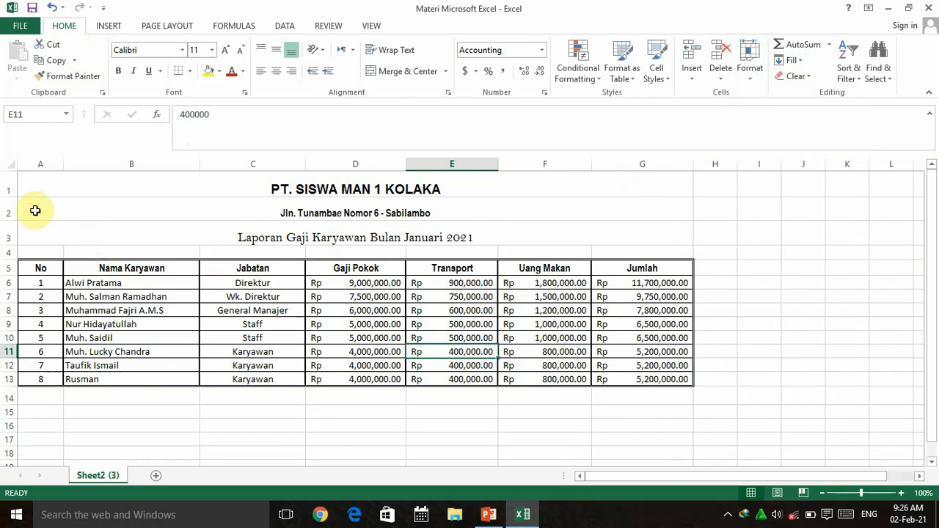
left_click(146, 160)
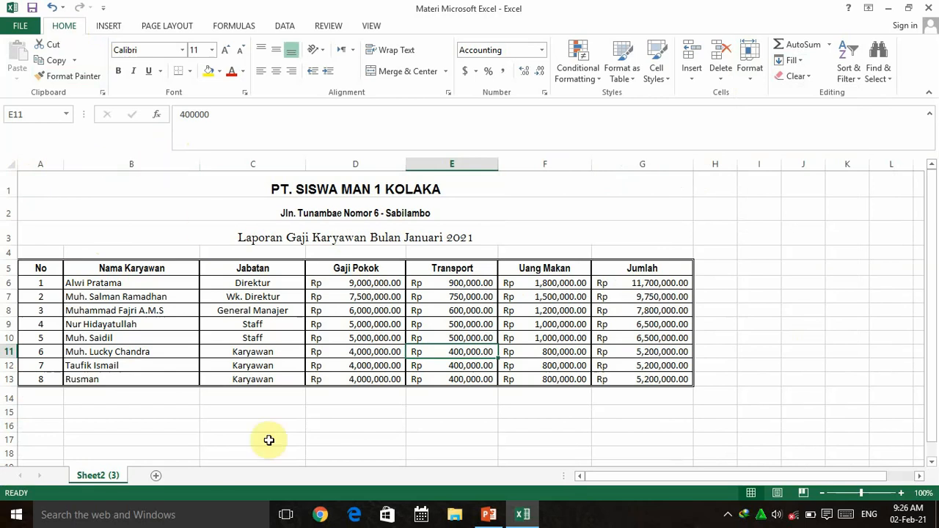
left_click(489, 514)
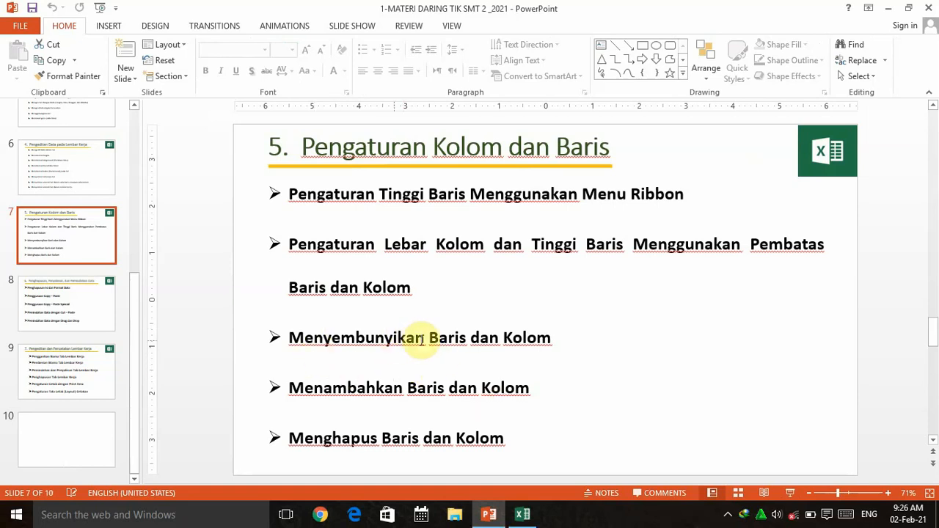
left_click(522, 514)
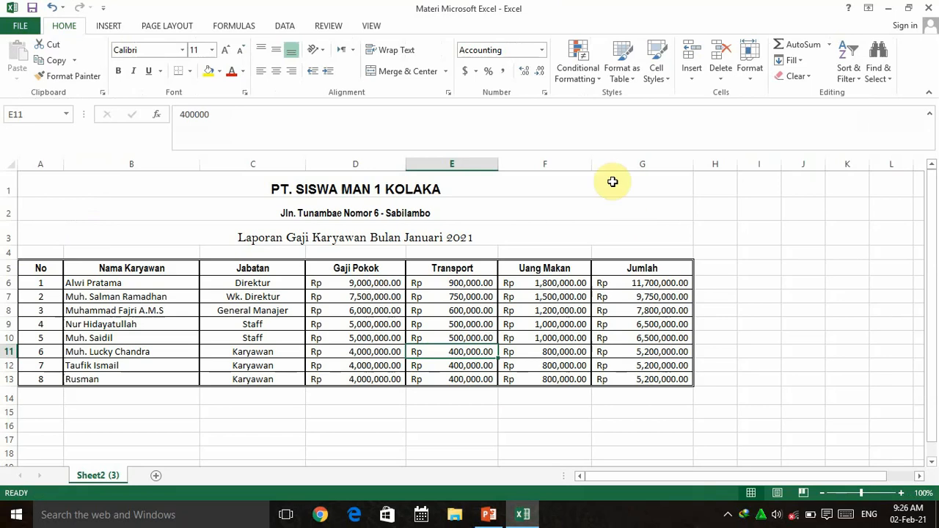
left_click(752, 80)
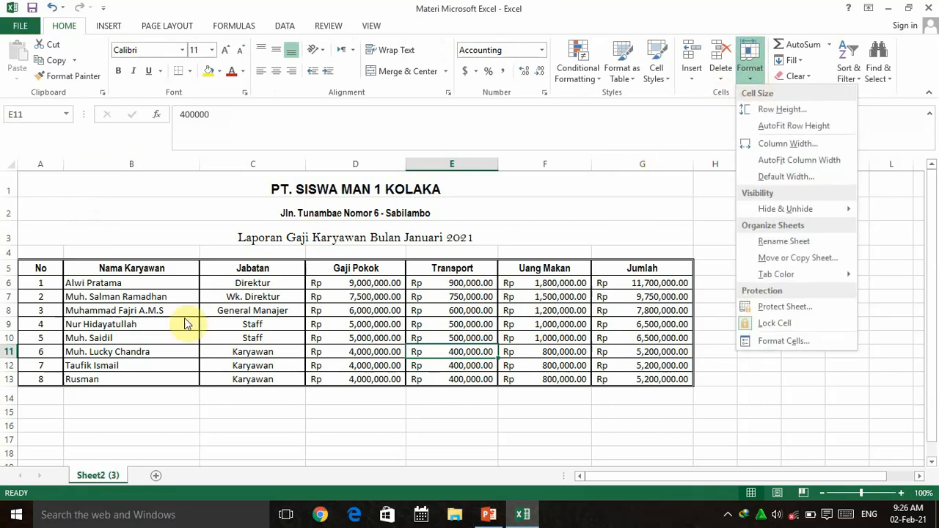
left_click(160, 443)
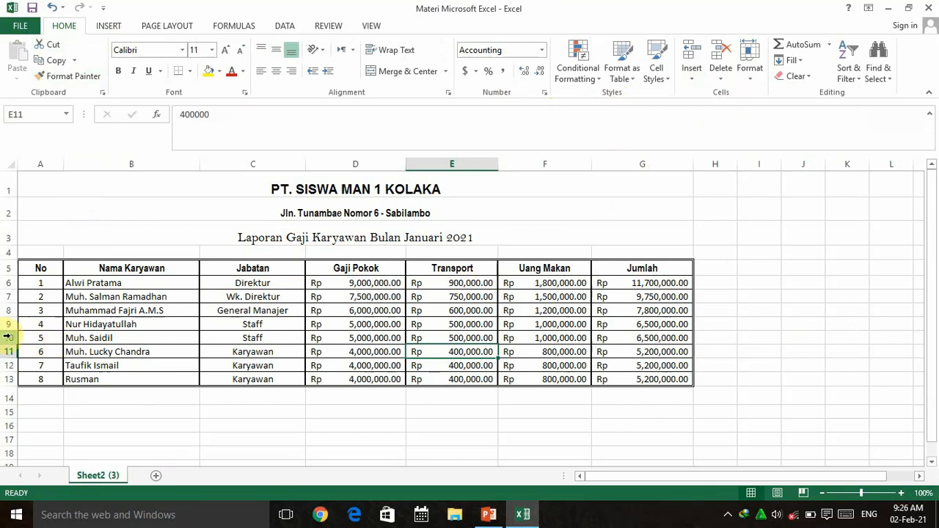
Hide row 10 of the salary table, the entry numbered 5
left_click_drag(39, 341, 650, 339)
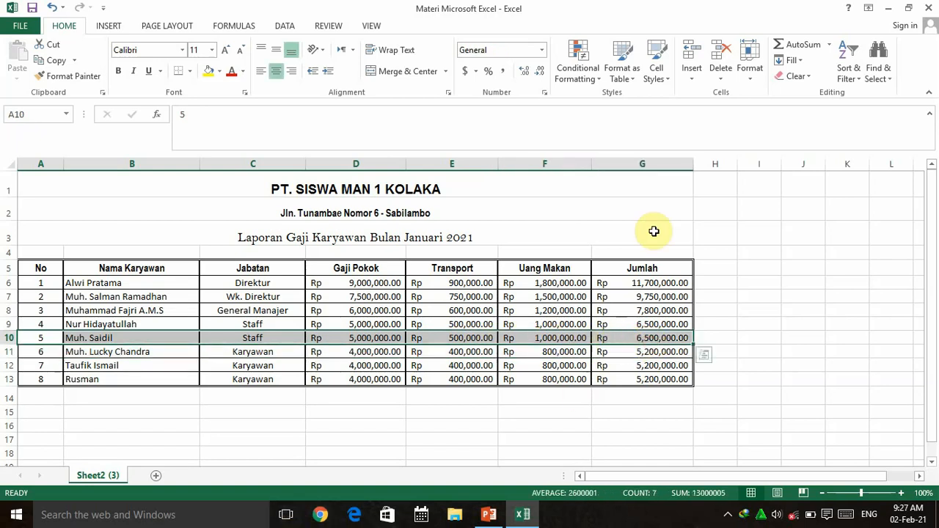
left_click(750, 81)
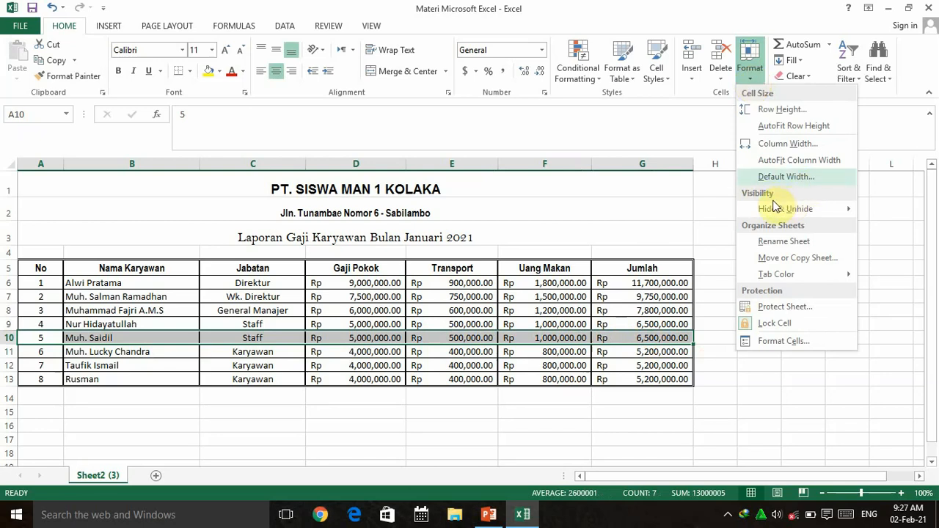
mouse_move(767, 211)
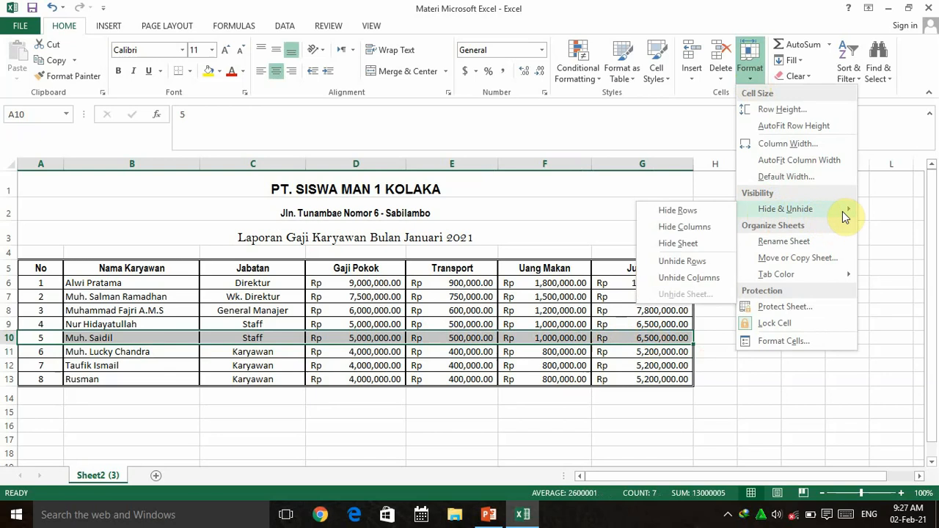
left_click(686, 212)
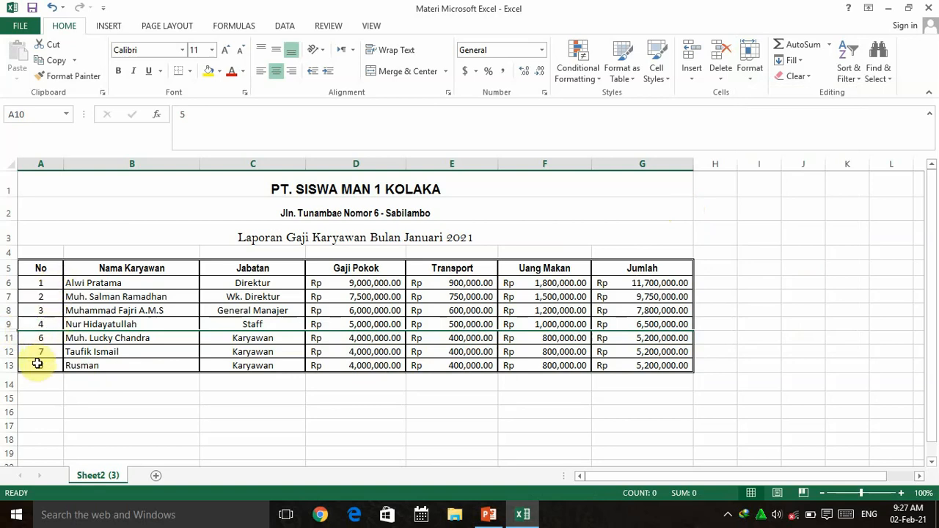
Hide row 12 of the salary table, the entry numbered 7
left_click_drag(28, 351, 633, 355)
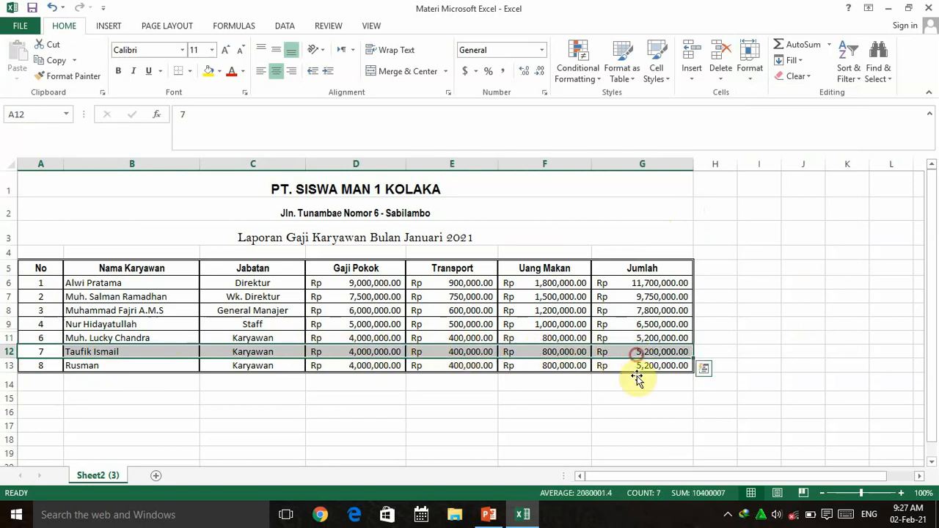
left_click(752, 82)
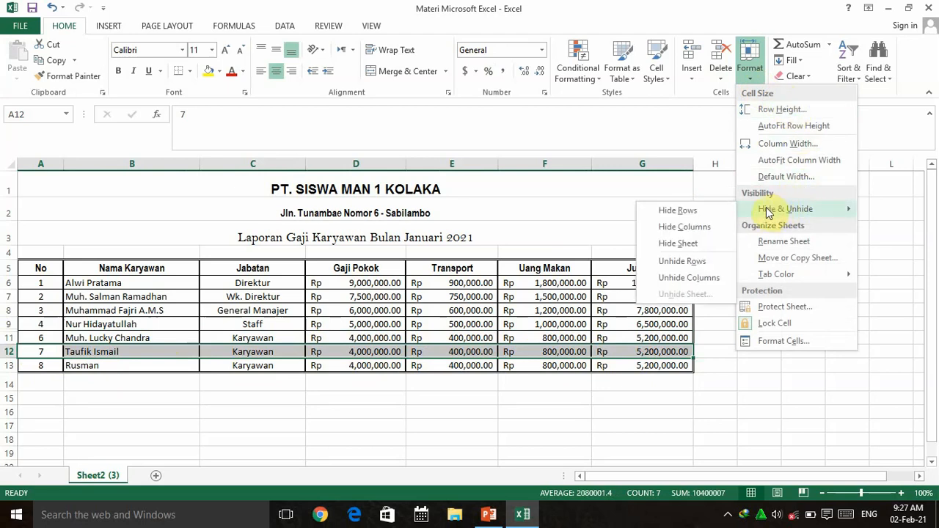
left_click(667, 215)
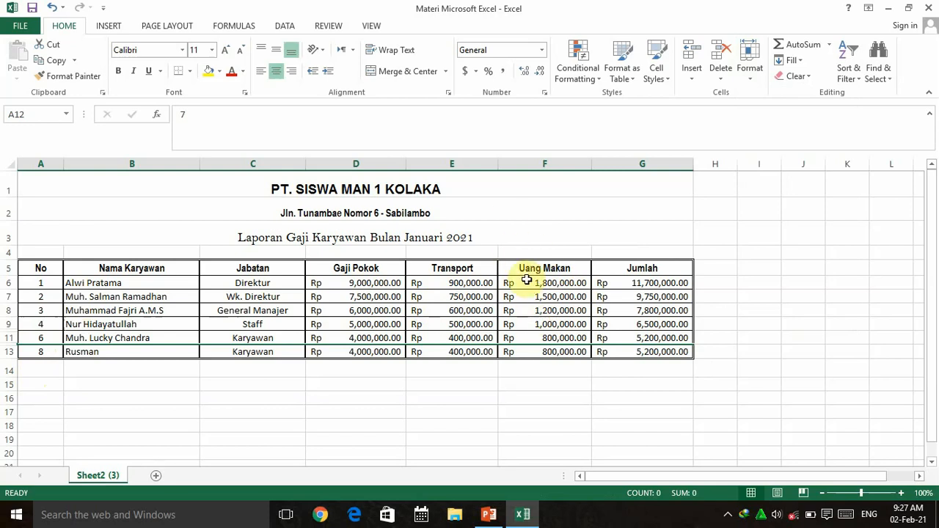
Hide the Uang Makan column (column F) of the salary table
left_click_drag(538, 271, 539, 348)
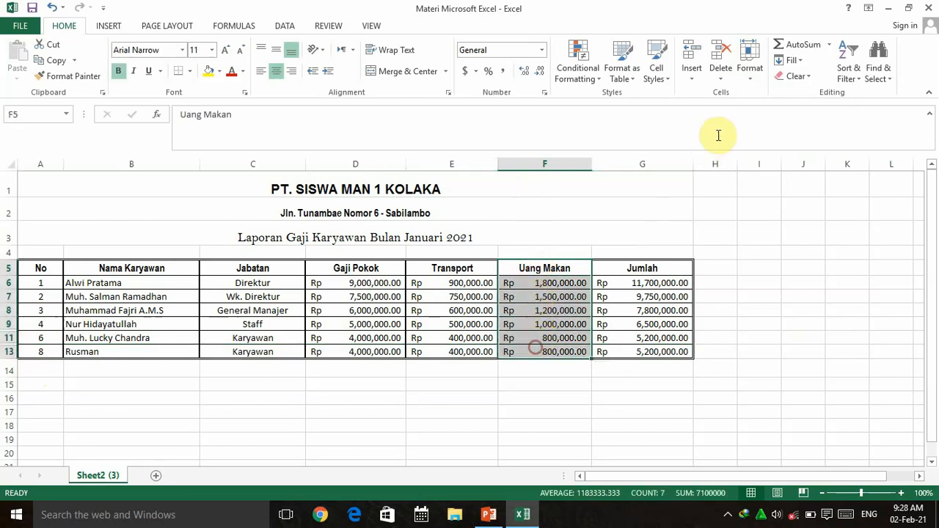
left_click(747, 76)
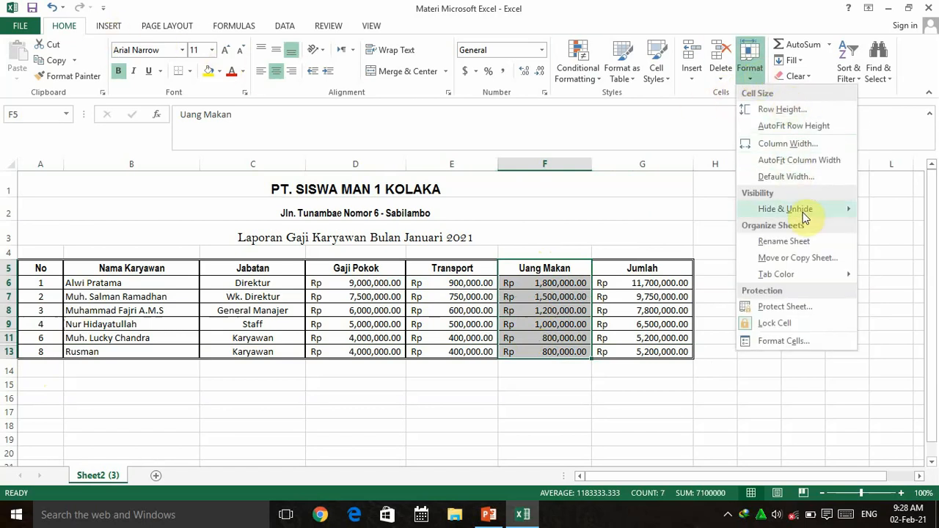
mouse_move(777, 208)
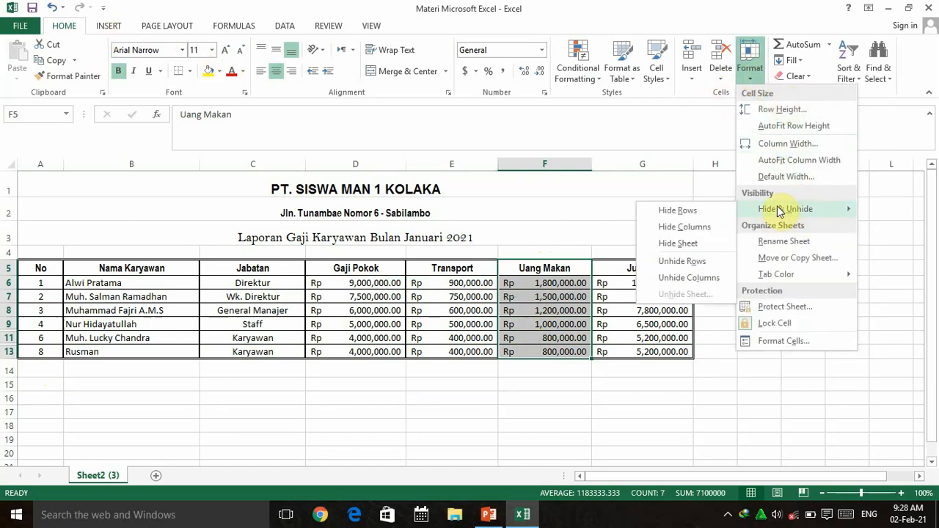
left_click(676, 227)
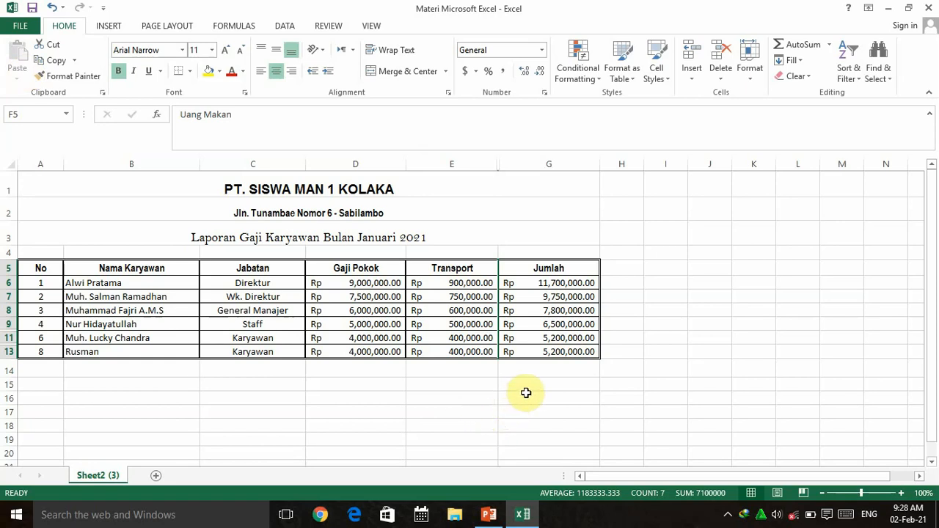
Undo the hiding of the Uang Makan column and of rows 12 and 10, and deselect the table row
key("ctrl+z")
key("ctrl+z")
key("ctrl+z")
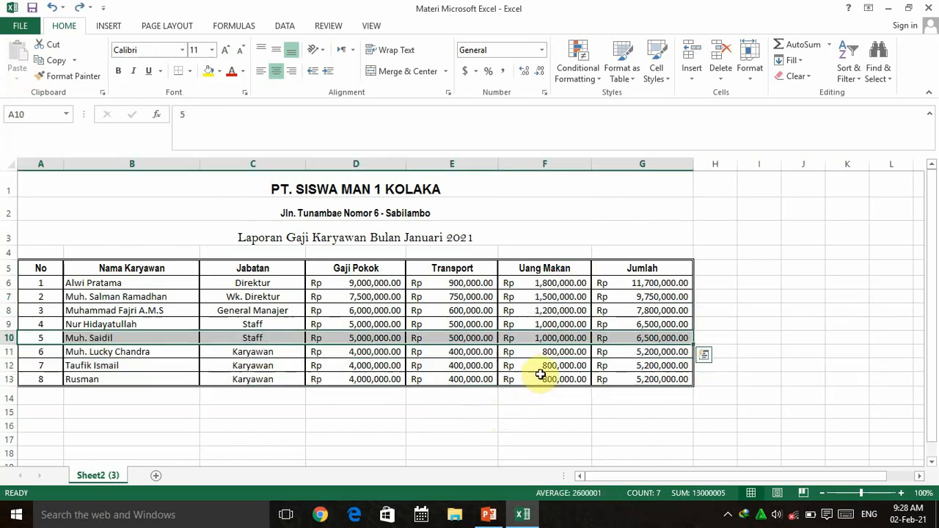
left_click(732, 295)
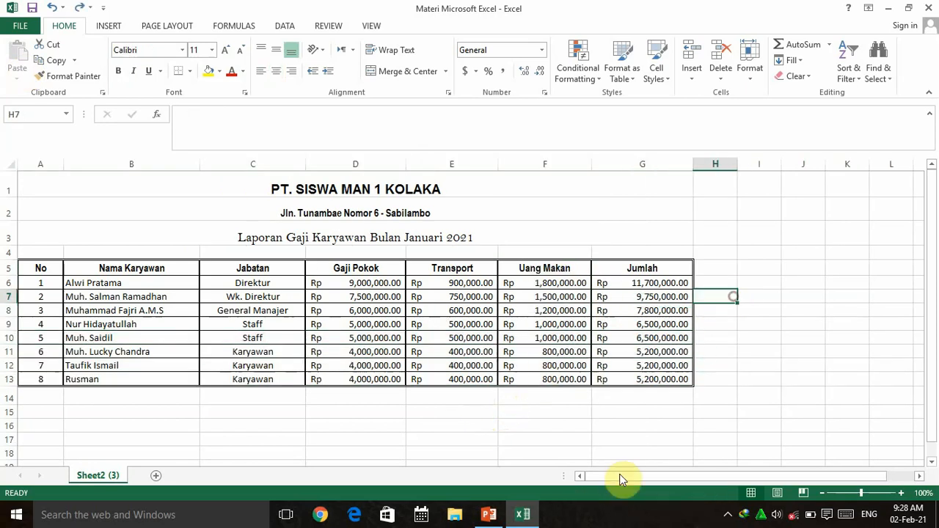
Check the Pengaturan Kolom dan Baris slide in PowerPoint, and examine the Insert, Delete and Format options for cells, rows and columns in Excel
left_click(526, 516)
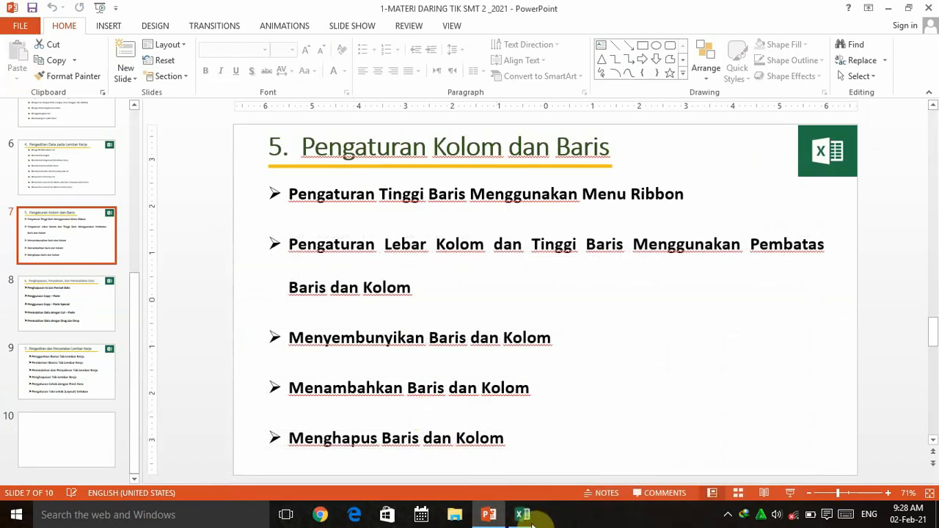
left_click(526, 515)
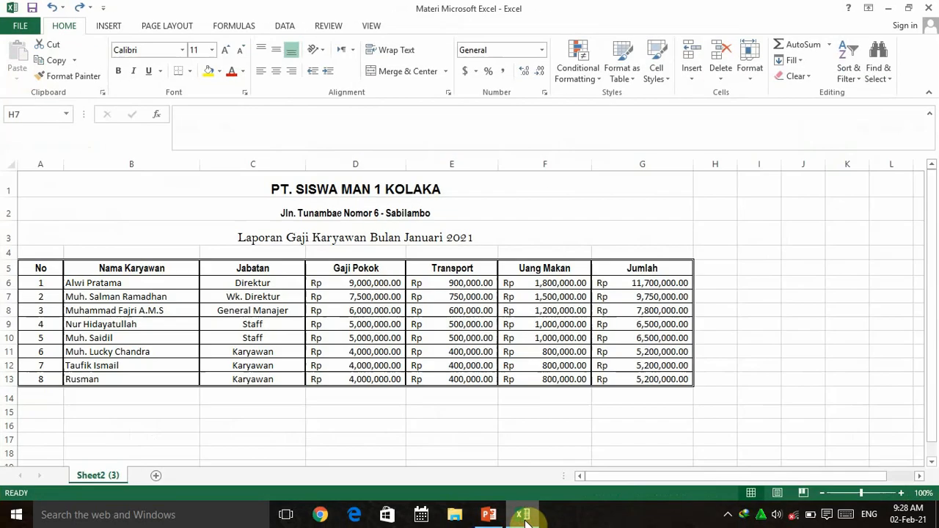
left_click(753, 77)
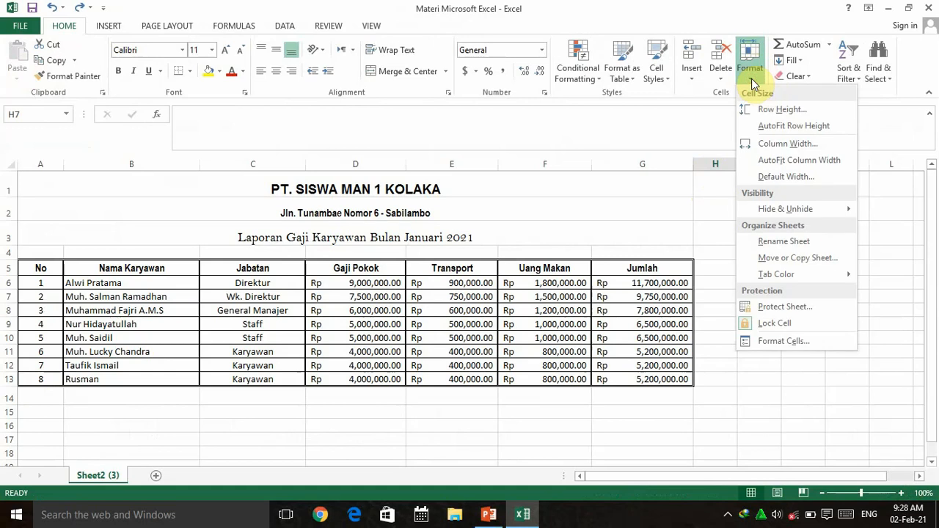
left_click(723, 78)
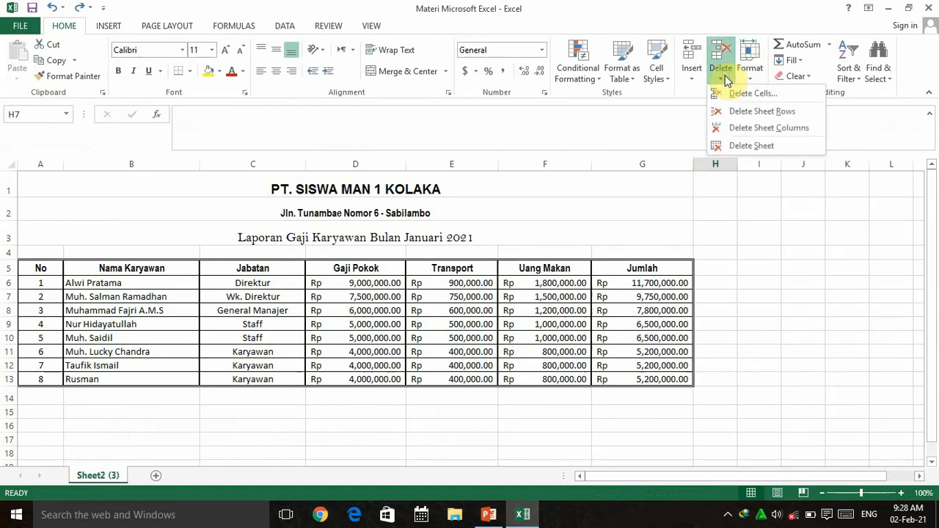
left_click(692, 78)
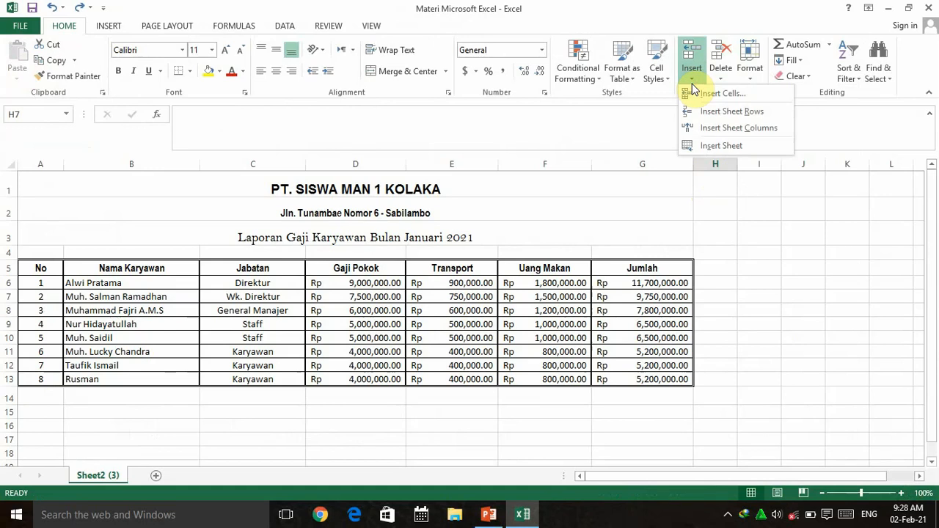
left_click(723, 80)
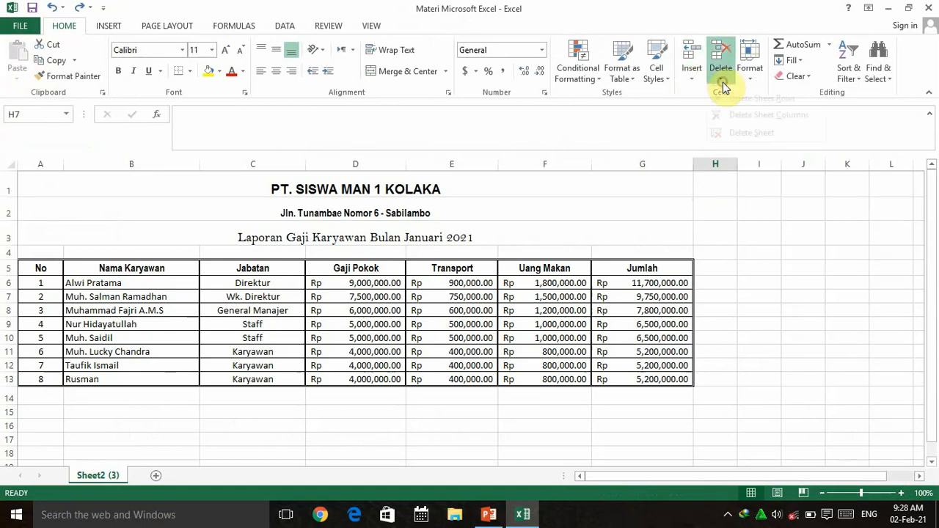
left_click(724, 80)
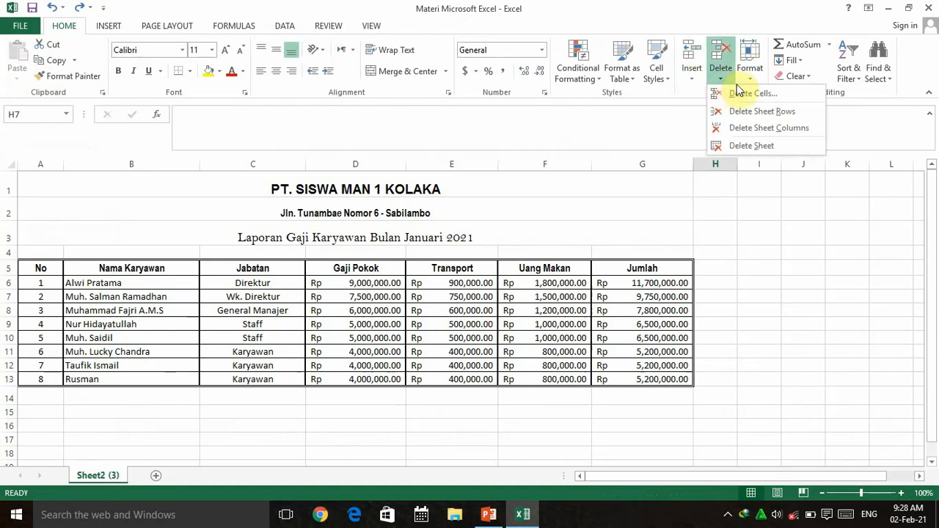
left_click(752, 80)
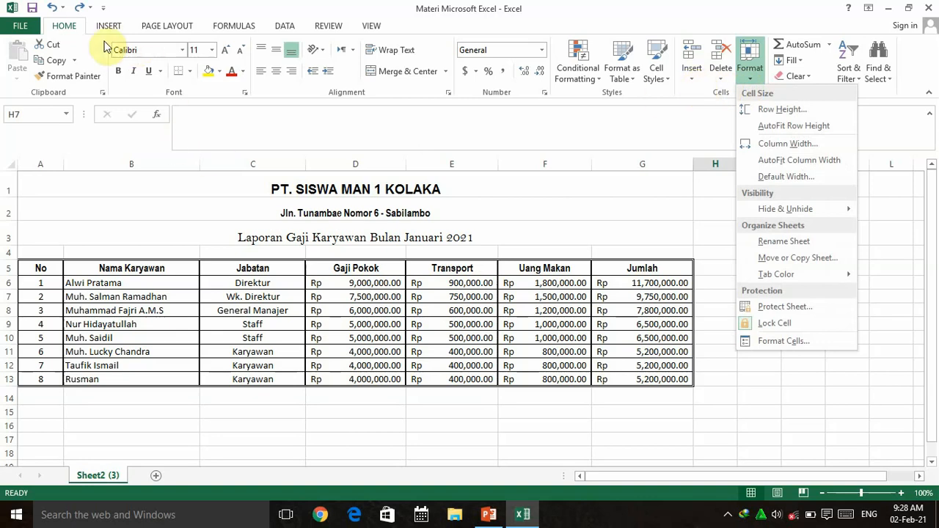
left_click(692, 80)
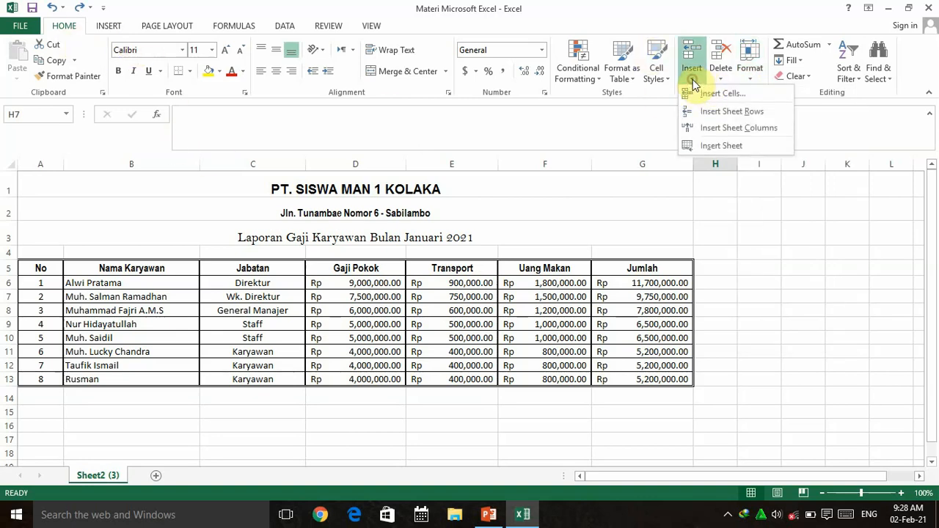
left_click(723, 81)
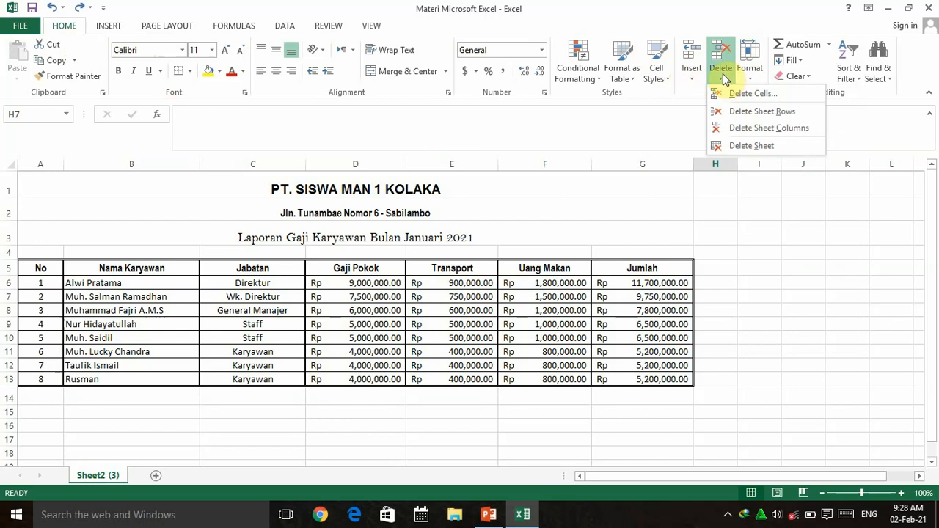
Insert a blank sheet row at row 2, between the company name and the address line
left_click(690, 81)
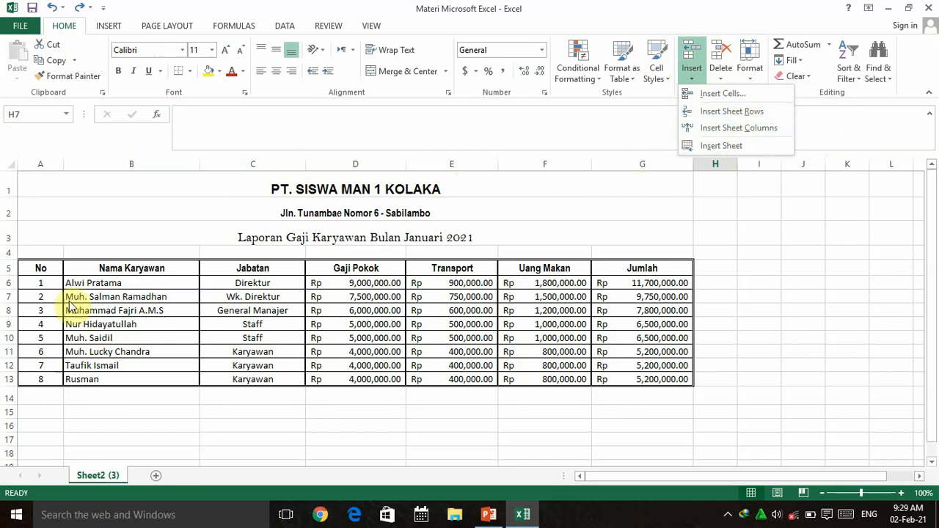
left_click(8, 214)
left_click(7, 213)
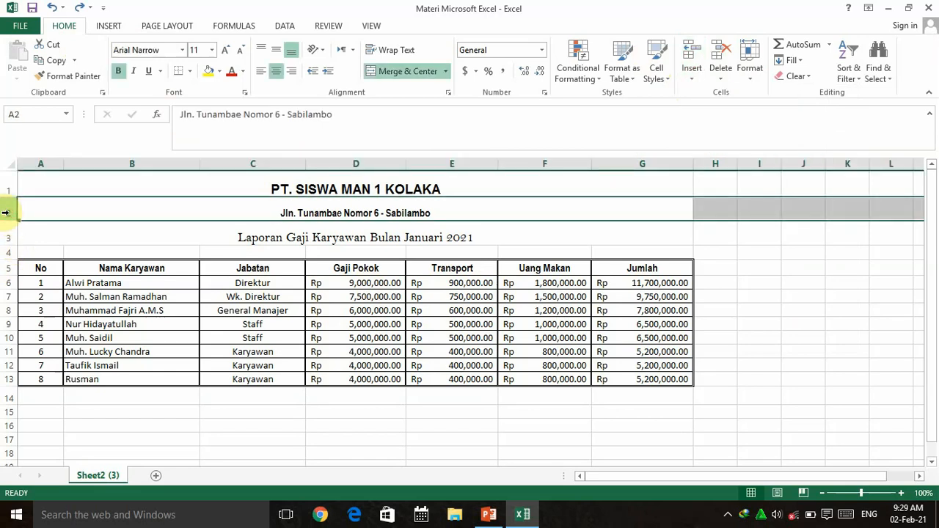
left_click(691, 74)
left_click(715, 111)
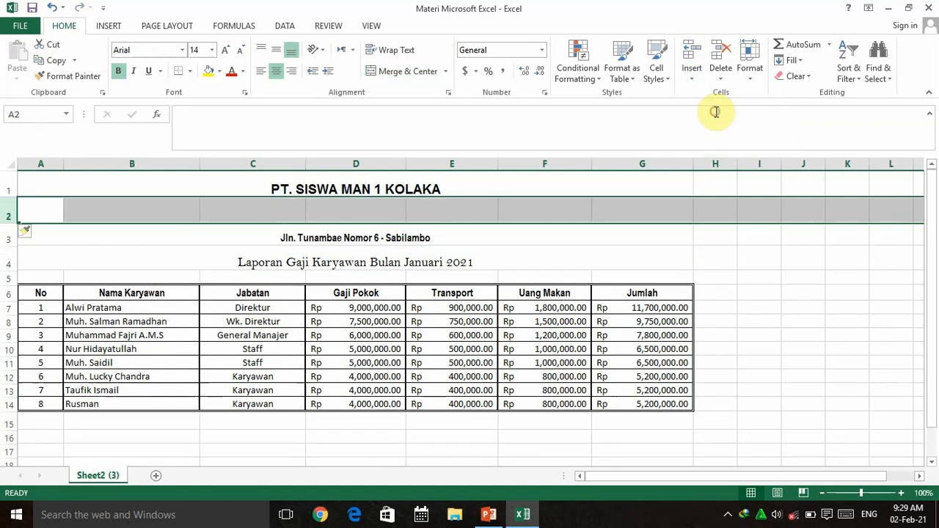
left_click(51, 237)
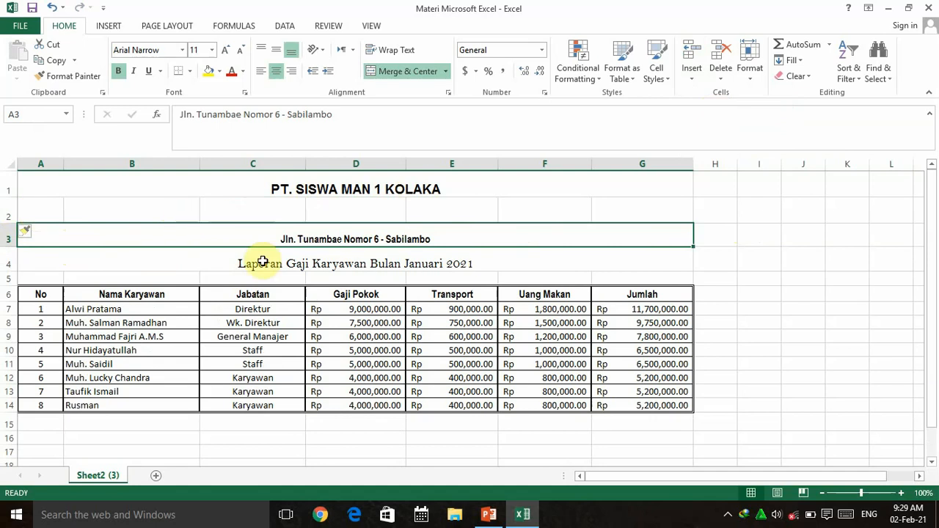
Insert a blank sheet row at row 5, between the report title and the salary table, and deselect it
left_click(4, 278)
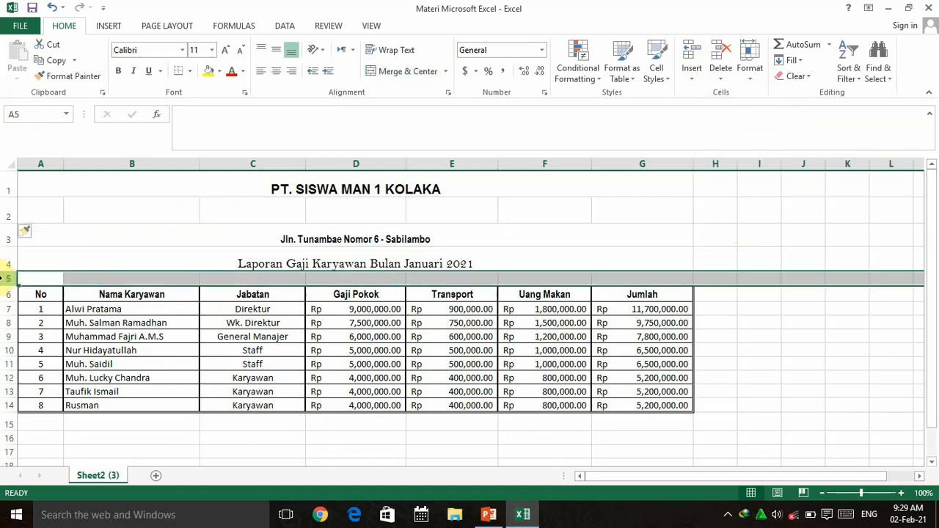
left_click(694, 82)
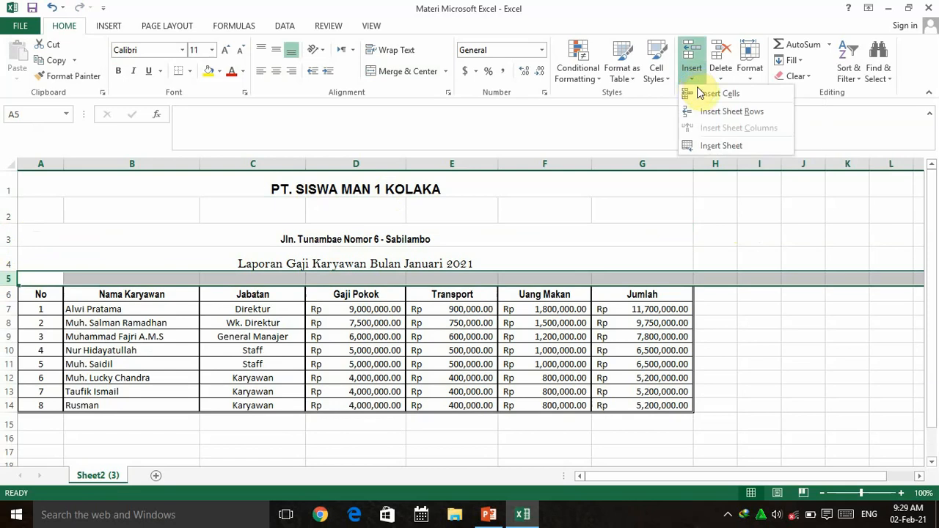
left_click(710, 111)
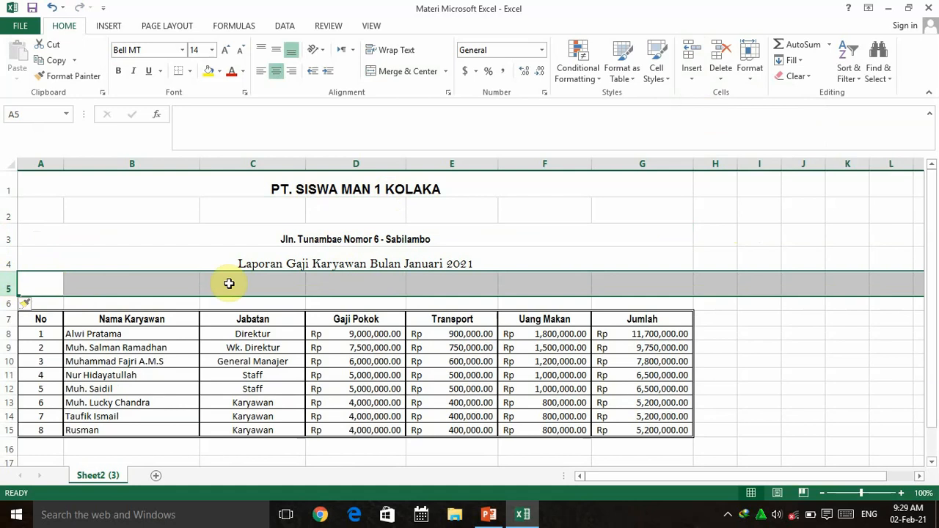
left_click(843, 334)
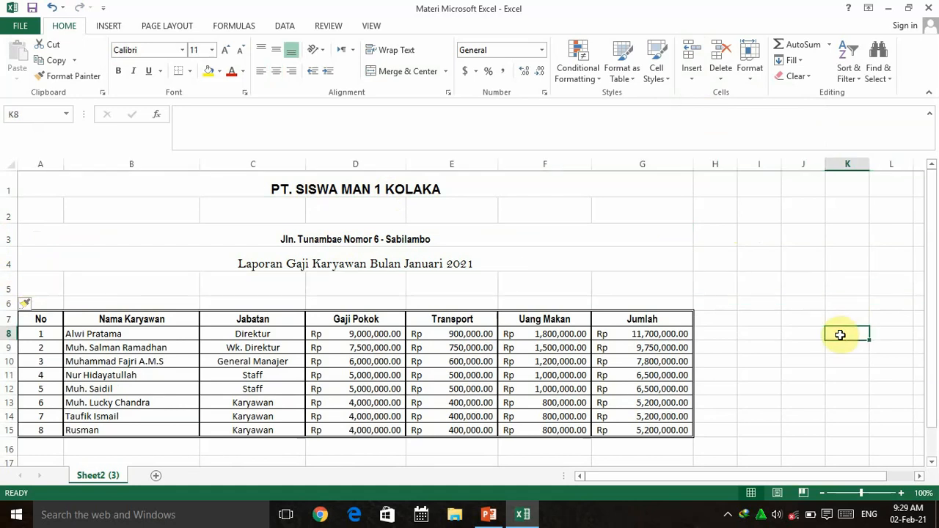
Insert a blank sheet column at column F, between the Transport and Uang Makan columns
left_click(656, 163)
left_click(543, 165)
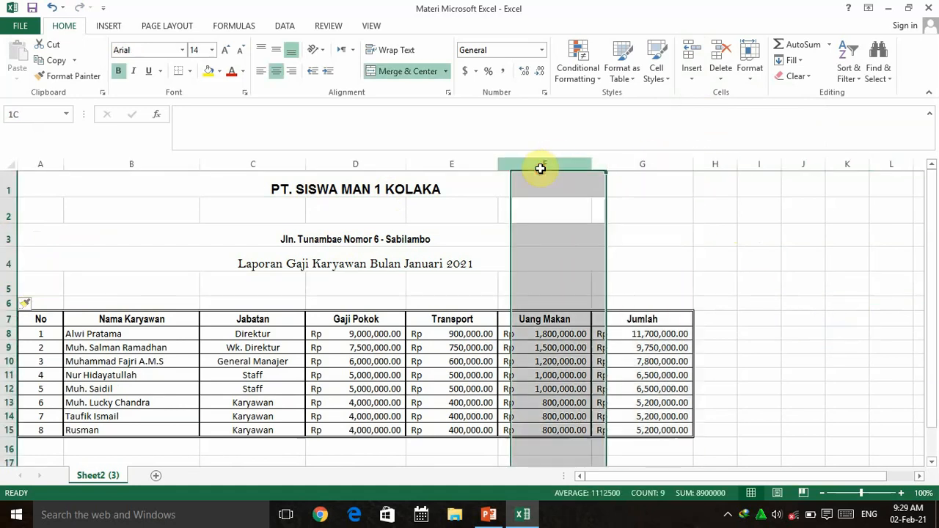
left_click(694, 85)
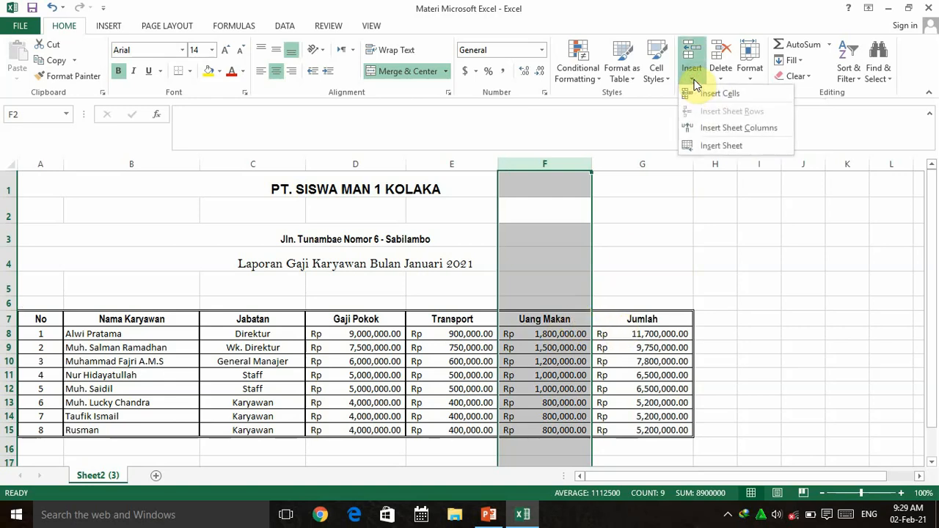
left_click(708, 128)
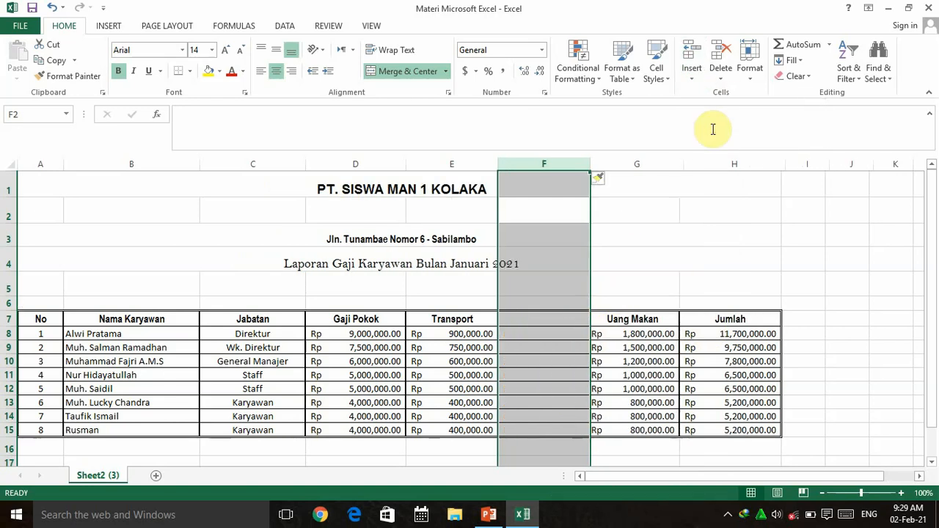
left_click(581, 345)
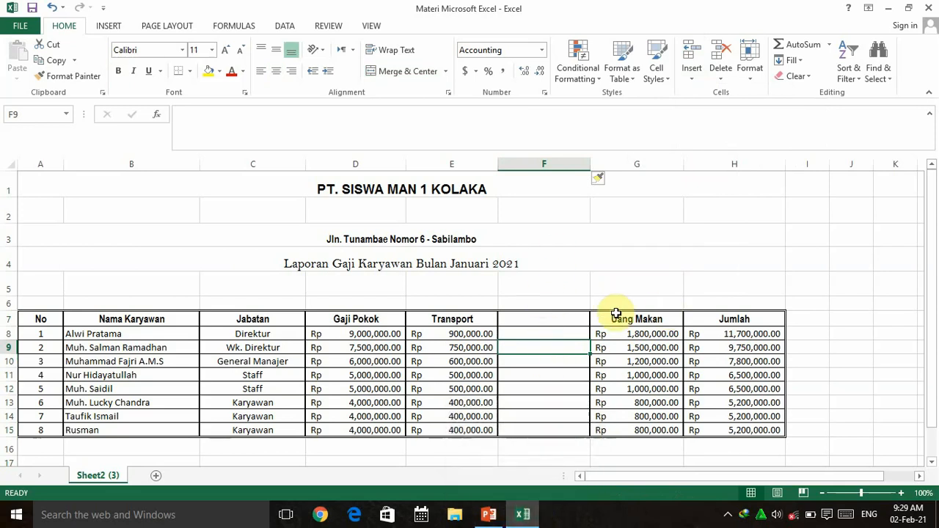
Undo the insertion of the blank column and both blank rows, and deselect row 2
key("ctrl+z")
key("ctrl+z")
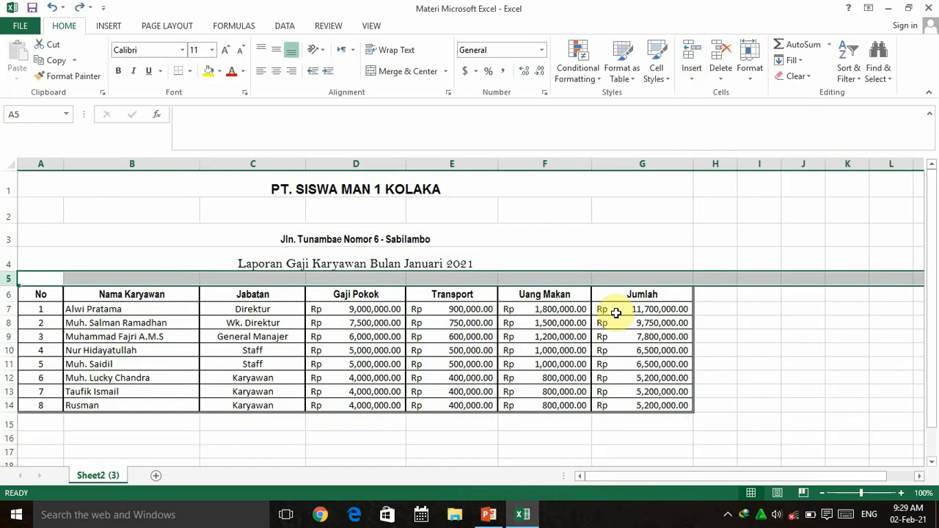
key("ctrl+z")
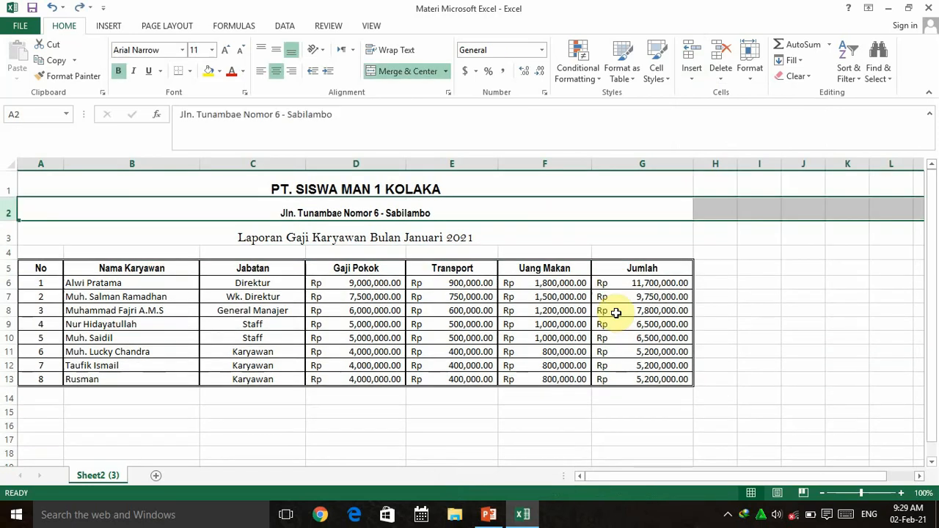
left_click(591, 239)
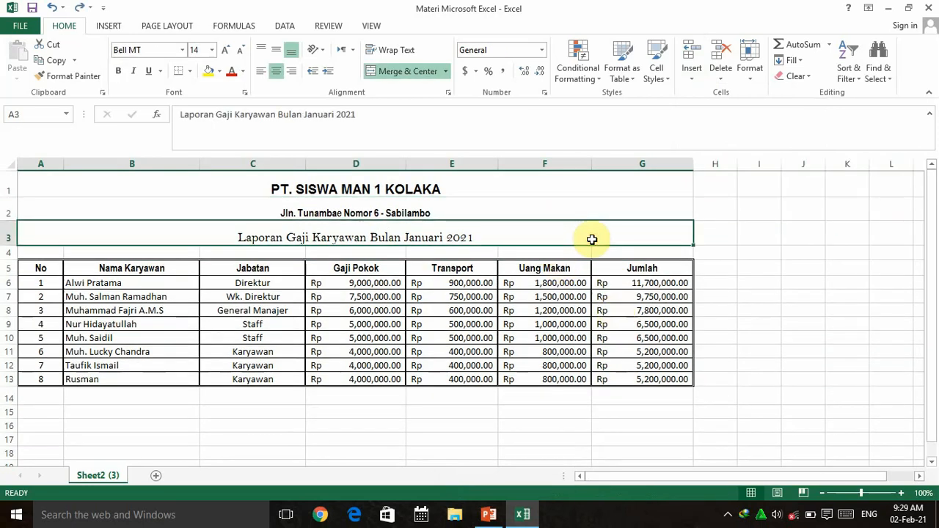
Insert a blank row above the address line in row 2 through the row's context options, and deselect it
left_click(3, 211)
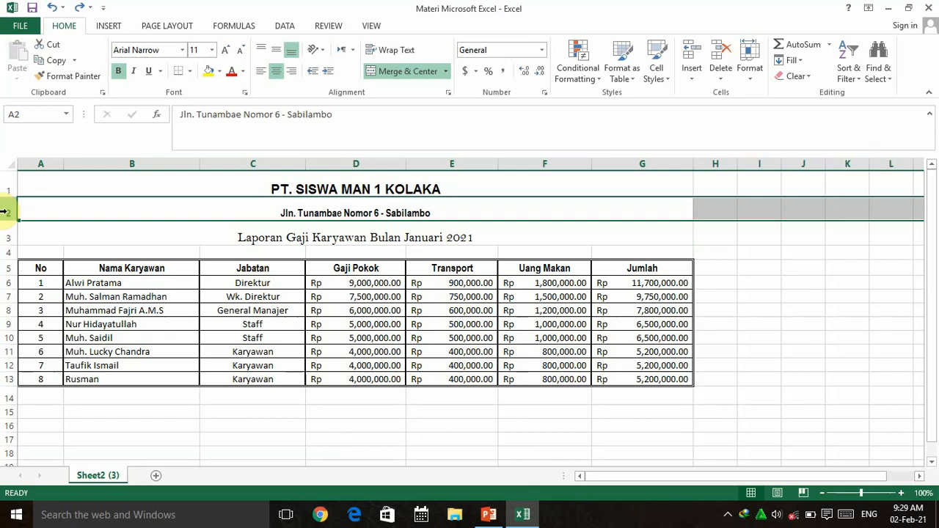
right_click(13, 208)
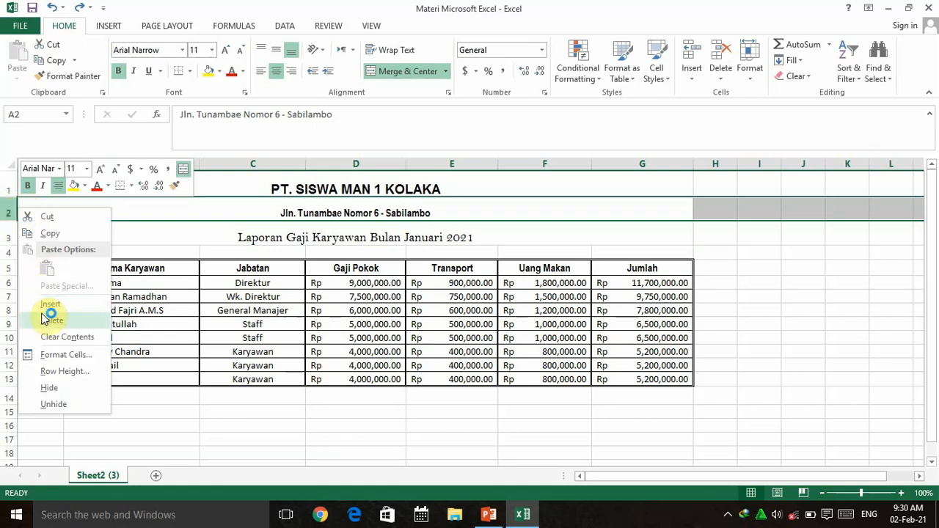
left_click(64, 304)
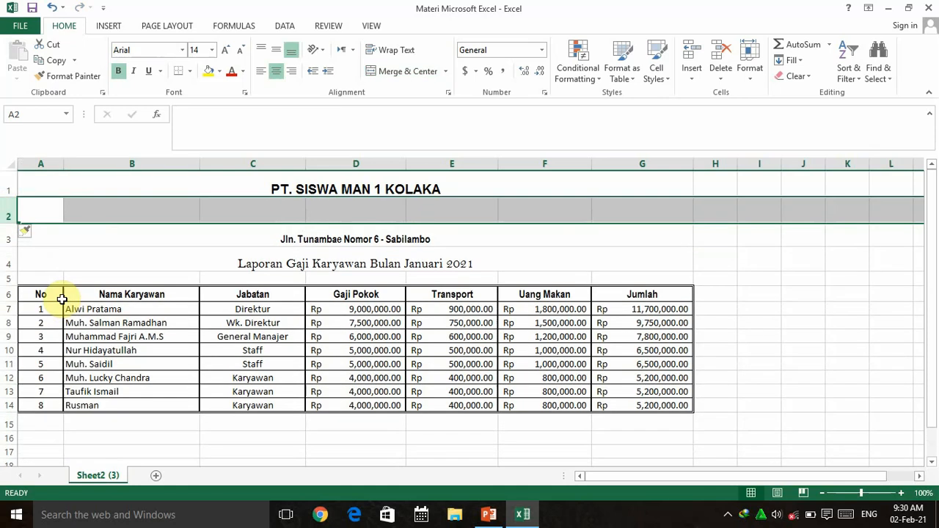
left_click(719, 245)
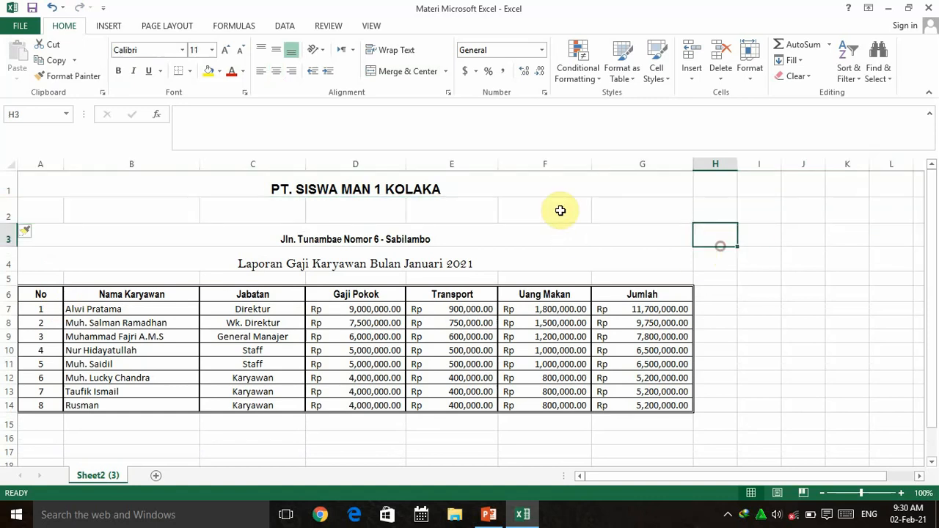
Insert a blank column before the Uang Makan column (column F) through its context options, and deselect it
left_click(545, 163)
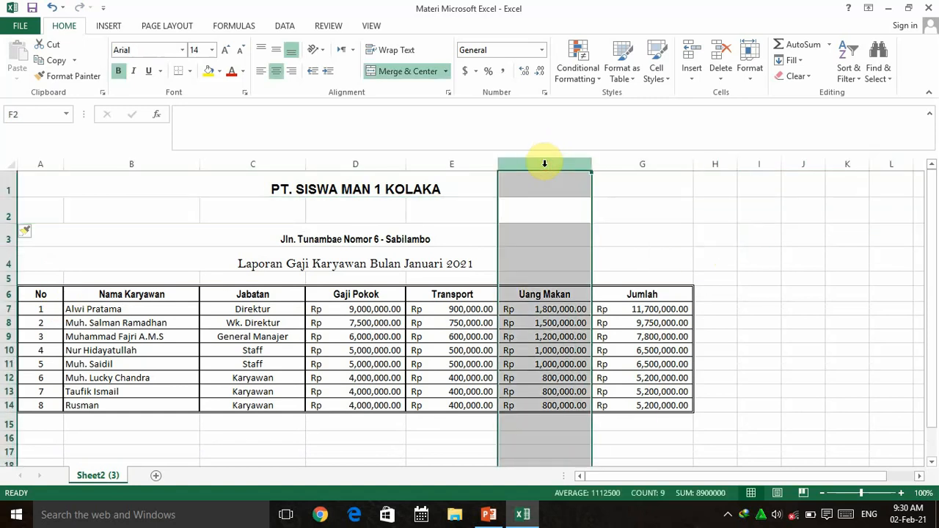
right_click(546, 164)
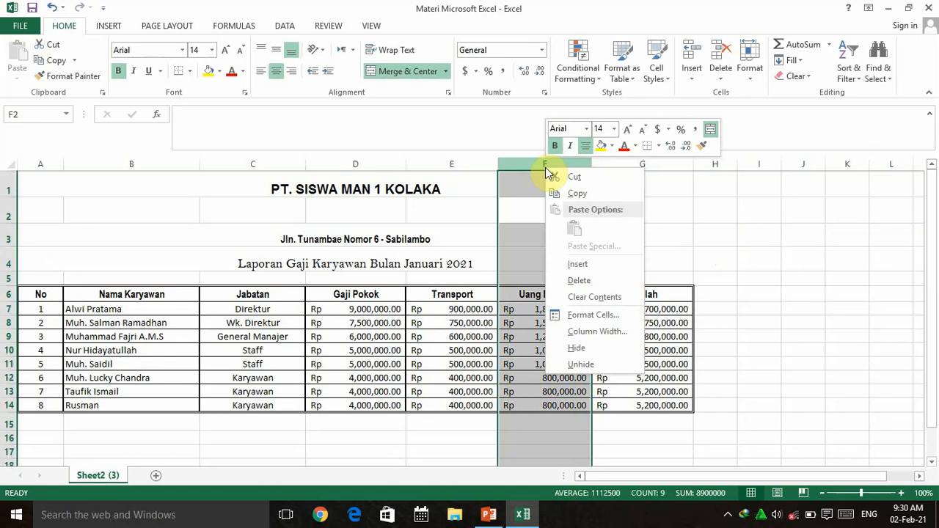
left_click(579, 264)
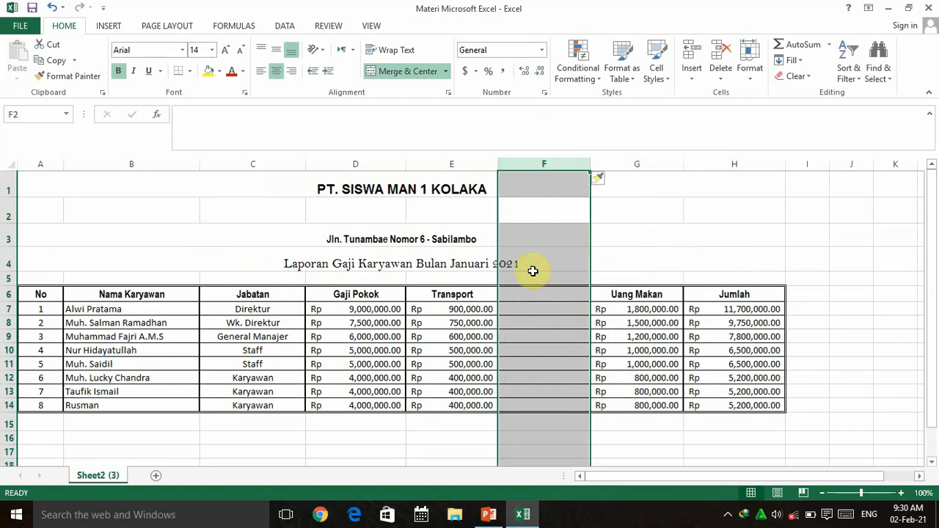
left_click(747, 228)
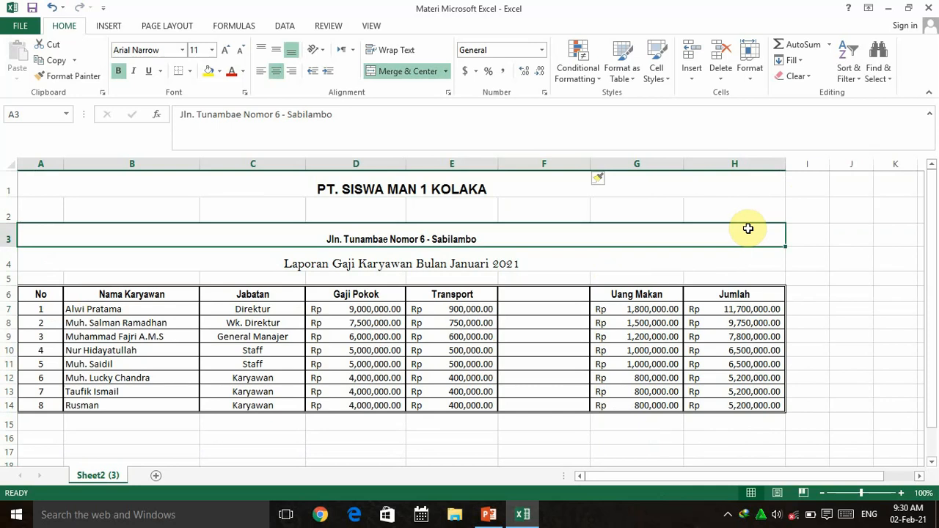
Check the Pengaturan Kolom dan Baris slide in PowerPoint, and delete blank row 2 below the company name in Excel
left_click(488, 514)
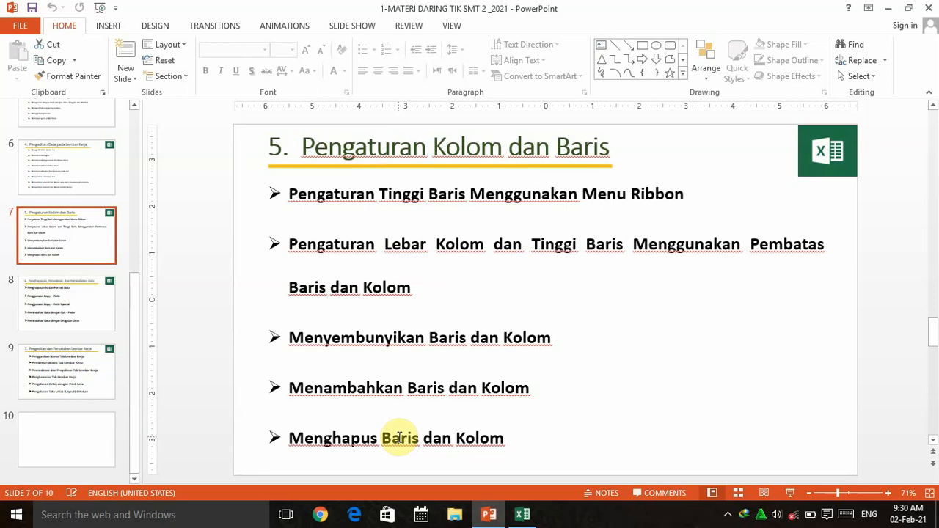
left_click(524, 513)
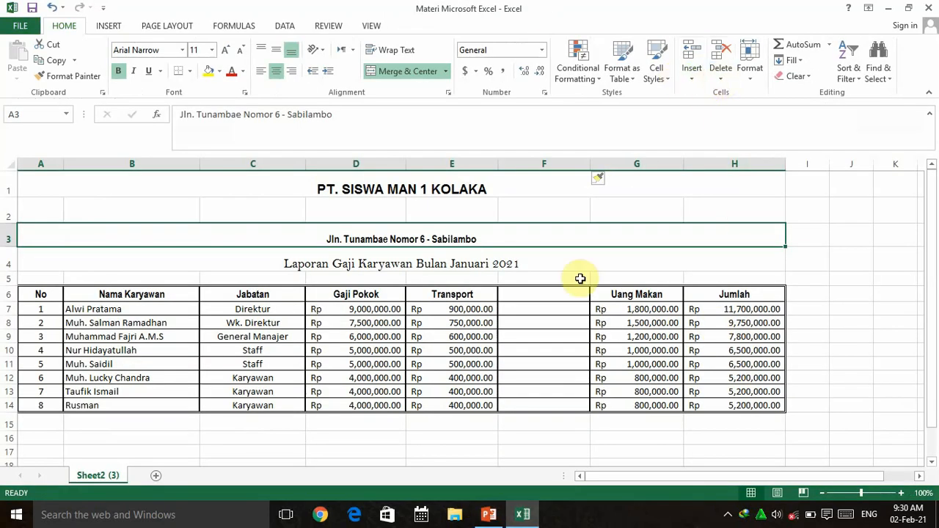
left_click(4, 209)
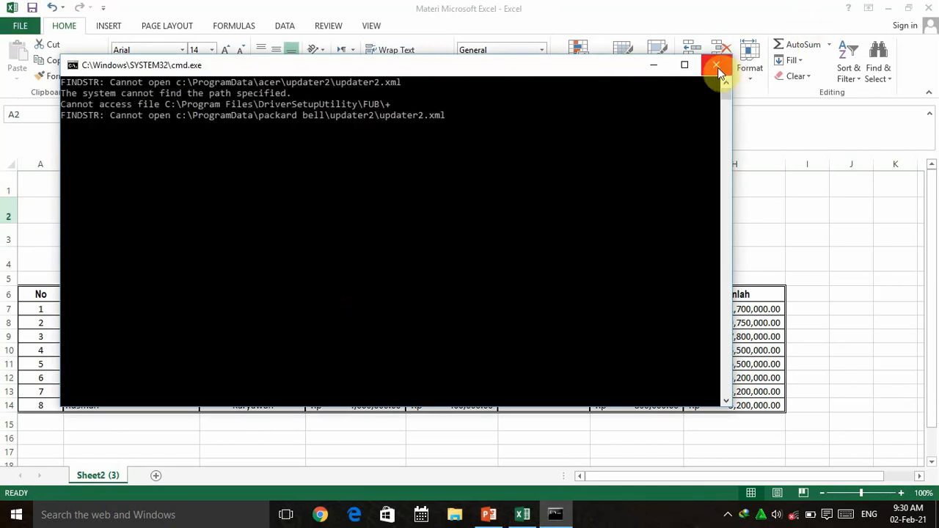
left_click(717, 66)
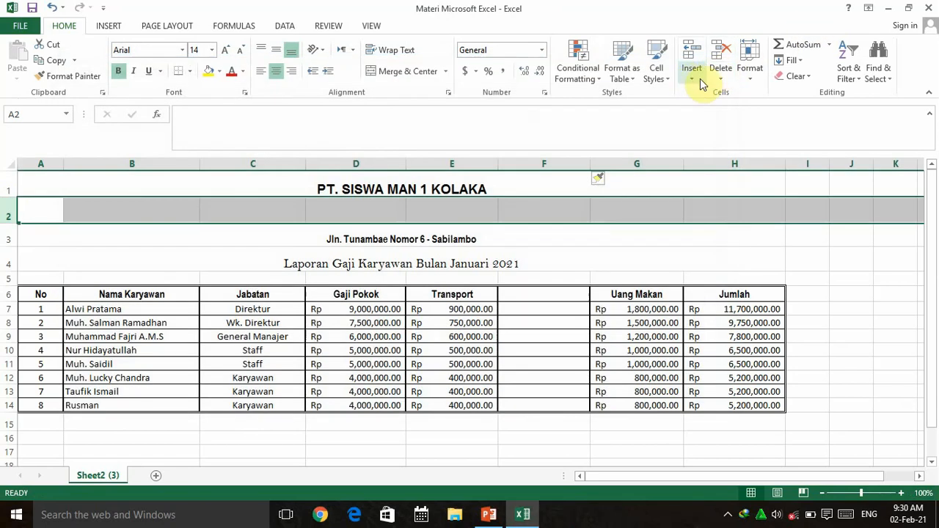
left_click(718, 82)
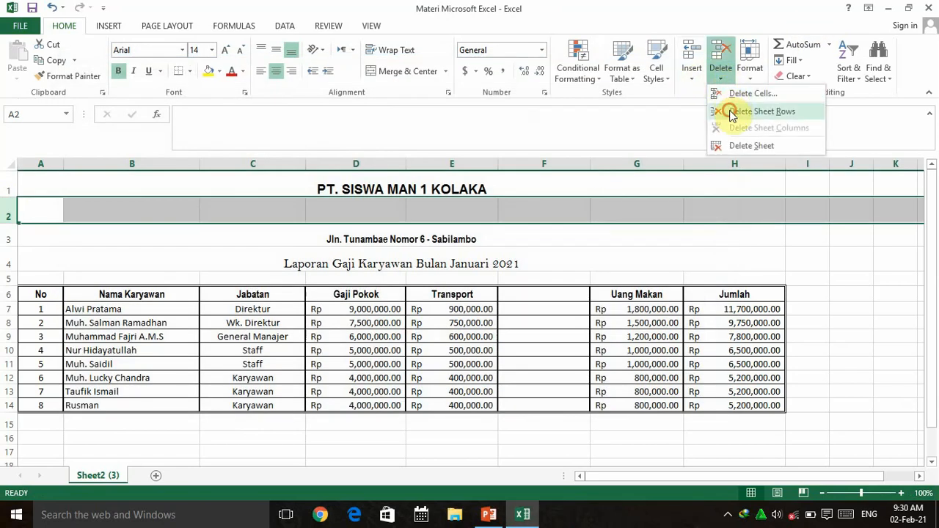
left_click(726, 110)
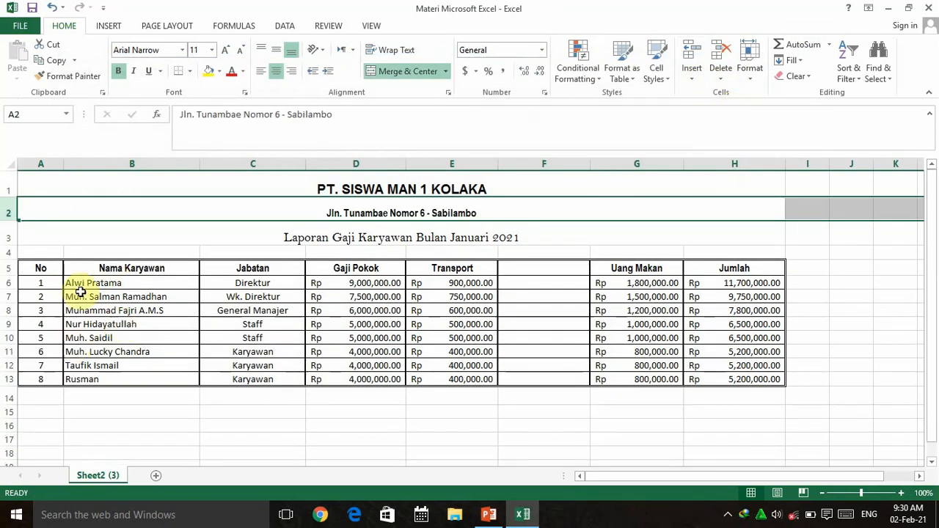
Delete the blank column F between the Transport and Uang Makan columns, and deselect the column
left_click(543, 161)
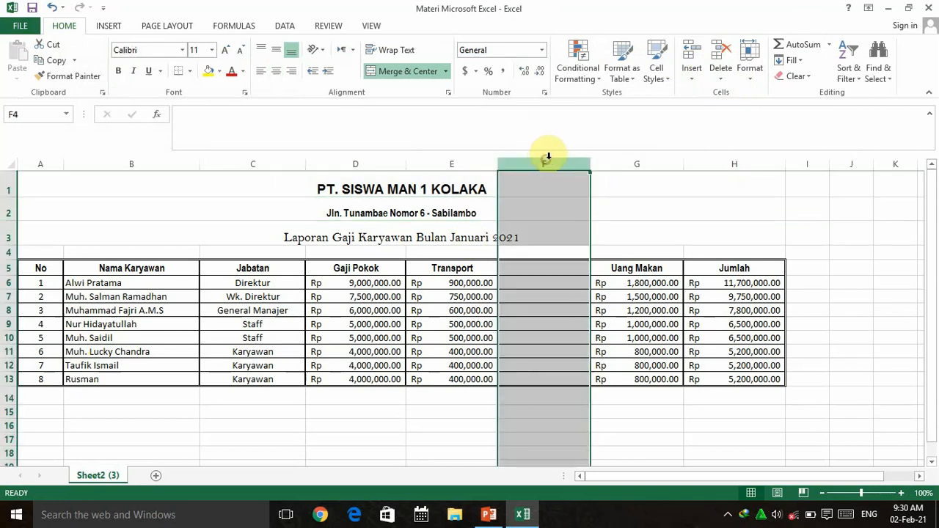
left_click(697, 74)
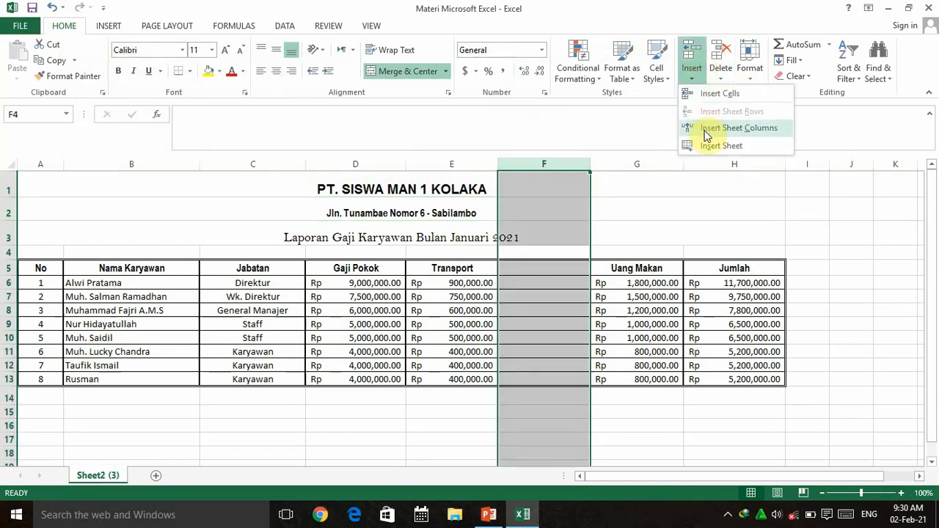
left_click(720, 74)
left_click(751, 128)
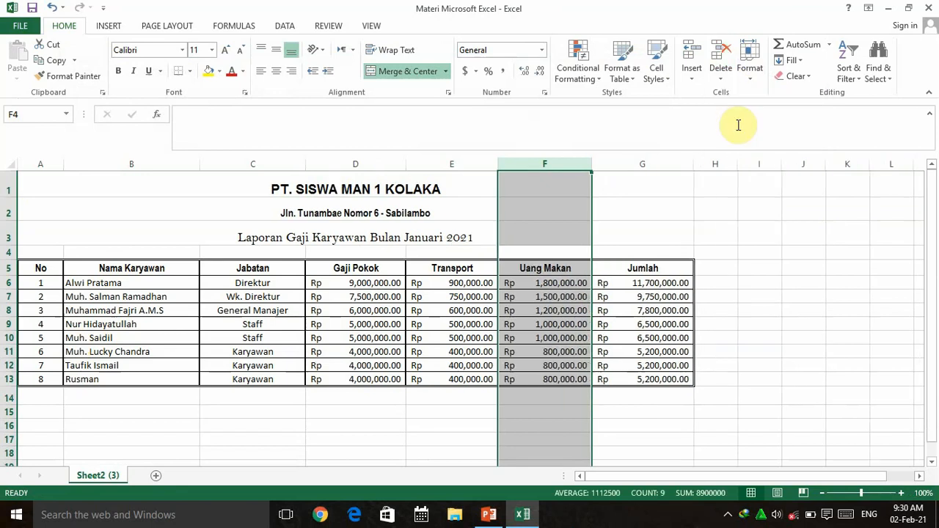
left_click(773, 274)
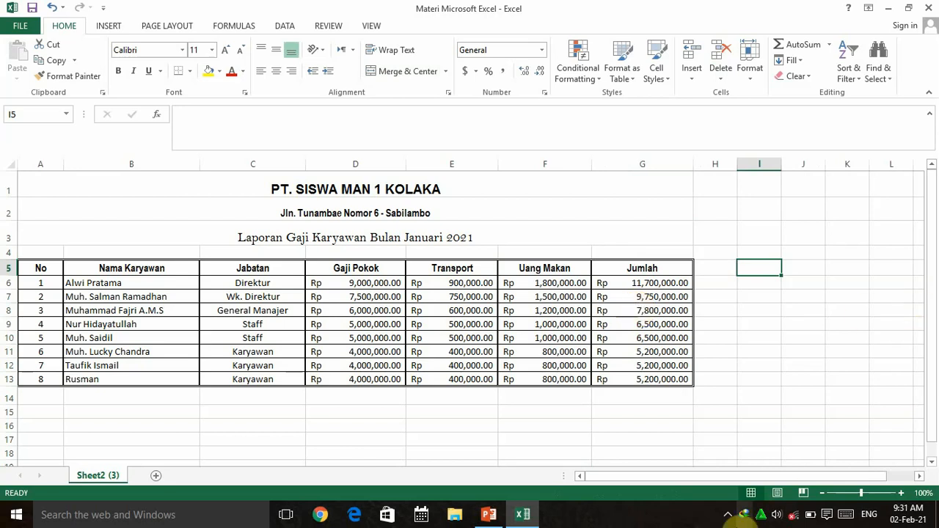
left_click(728, 514)
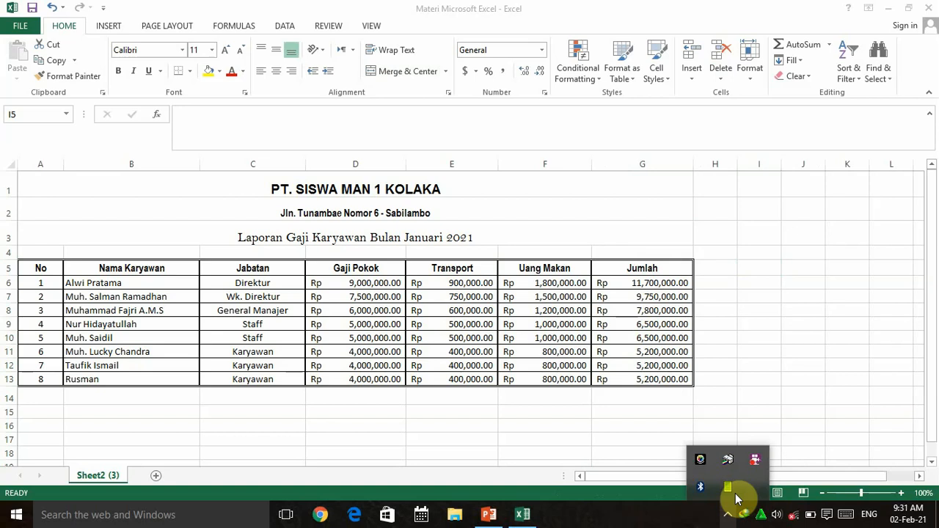
left_click(754, 459)
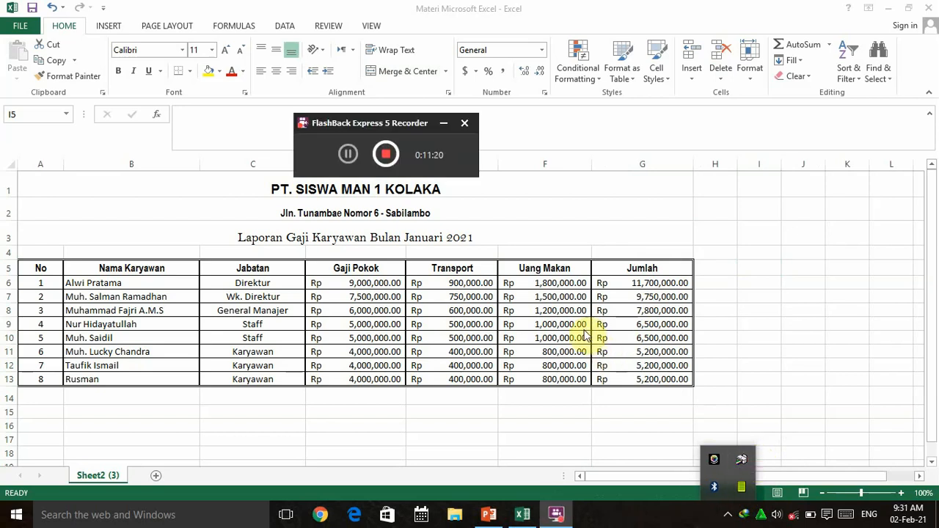